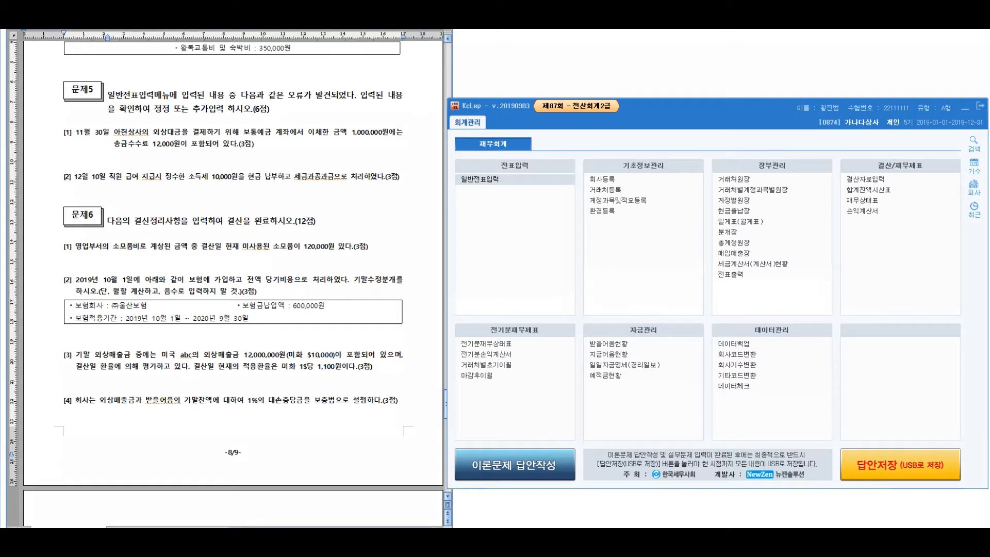
pyautogui.moveTo(406, 109); pyautogui.dragTo(420, 231)
pyautogui.moveTo(508, 120)
pyautogui.mouseDown()
pyautogui.moveTo(495, 138)
pyautogui.moveTo(527, 150)
pyautogui.mouseUp()
pyautogui.moveTo(532, 125); pyautogui.dragTo(554, 137)
pyautogui.moveTo(525, 151); pyautogui.dragTo(566, 135)
pyautogui.moveTo(548, 142); pyautogui.dragTo(546, 158)
pyautogui.moveTo(558, 142); pyautogui.dragTo(560, 175)
pyautogui.moveTo(577, 125); pyautogui.dragTo(597, 147)
pyautogui.moveTo(565, 154)
pyautogui.mouseDown()
pyautogui.moveTo(603, 149)
pyautogui.moveTo(593, 170)
pyautogui.mouseUp()
pyautogui.moveTo(601, 128); pyautogui.dragTo(632, 162)
pyautogui.moveTo(638, 124)
pyautogui.mouseDown()
pyautogui.moveTo(655, 146)
pyautogui.moveTo(659, 129)
pyautogui.mouseUp()
pyautogui.moveTo(635, 147); pyautogui.dragTo(660, 171)
pyautogui.moveTo(662, 136); pyautogui.dragTo(676, 155)
pyautogui.moveTo(677, 151); pyautogui.dragTo(686, 148)
pyautogui.moveTo(698, 130); pyautogui.dragTo(683, 192)
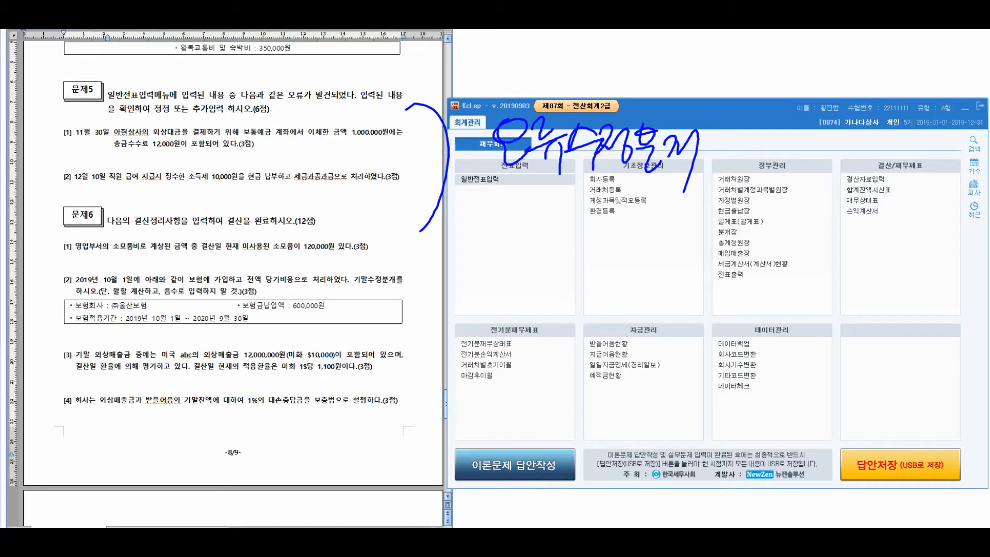
pyautogui.moveTo(493, 184); pyautogui.dragTo(745, 181)
pyautogui.moveTo(467, 246); pyautogui.dragTo(520, 240)
pyautogui.moveTo(511, 227); pyautogui.dragTo(515, 240)
pyautogui.moveTo(545, 230); pyautogui.dragTo(562, 243)
pyautogui.moveTo(571, 214); pyautogui.dragTo(580, 226)
pyautogui.moveTo(561, 248); pyautogui.dragTo(581, 253)
pyautogui.moveTo(585, 225); pyautogui.dragTo(603, 259)
pyautogui.moveTo(605, 228)
pyautogui.mouseDown()
pyautogui.moveTo(617, 224)
pyautogui.moveTo(636, 251)
pyautogui.moveTo(670, 252)
pyautogui.moveTo(693, 232)
pyautogui.moveTo(701, 304)
pyautogui.mouseUp()
pyautogui.moveTo(732, 248); pyautogui.dragTo(734, 248)
pyautogui.moveTo(739, 246); pyautogui.dragTo(778, 255)
pyautogui.moveTo(789, 239)
pyautogui.mouseDown()
pyautogui.moveTo(811, 246)
pyautogui.moveTo(818, 265)
pyautogui.mouseUp()
pyautogui.moveTo(821, 226)
pyautogui.mouseDown()
pyautogui.moveTo(831, 241)
pyautogui.moveTo(846, 233)
pyautogui.mouseUp()
pyautogui.moveTo(852, 224); pyautogui.dragTo(871, 264)
pyautogui.moveTo(873, 227); pyautogui.dragTo(897, 252)
pyautogui.moveTo(904, 242); pyautogui.dragTo(879, 310)
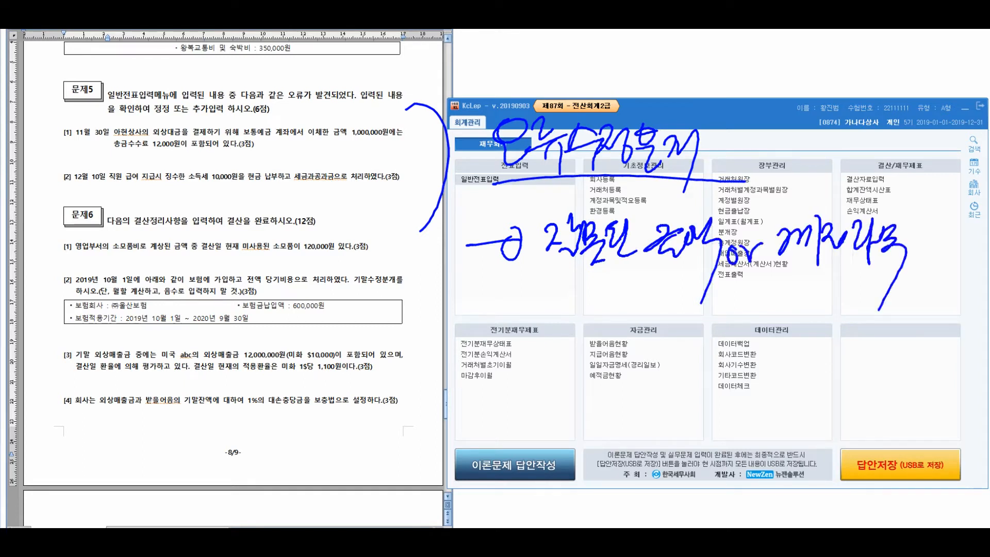
pyautogui.moveTo(531, 309)
pyautogui.mouseDown()
pyautogui.moveTo(520, 335)
pyautogui.moveTo(567, 356)
pyautogui.mouseUp()
pyautogui.moveTo(572, 315); pyautogui.dragTo(626, 369)
pyautogui.moveTo(666, 303); pyautogui.dragTo(655, 335)
pyautogui.moveTo(650, 341); pyautogui.dragTo(689, 323)
pyautogui.moveTo(670, 335); pyautogui.dragTo(686, 363)
pyautogui.moveTo(681, 310); pyautogui.dragTo(695, 340)
pyautogui.moveTo(702, 313)
pyautogui.mouseDown()
pyautogui.moveTo(704, 336)
pyautogui.moveTo(729, 330)
pyautogui.moveTo(760, 344)
pyautogui.mouseUp()
pyautogui.moveTo(756, 309); pyautogui.dragTo(776, 342)
pyautogui.moveTo(788, 306)
pyautogui.mouseDown()
pyautogui.moveTo(770, 419)
pyautogui.moveTo(824, 329)
pyautogui.mouseUp()
pyautogui.moveTo(810, 335); pyautogui.dragTo(831, 348)
pyautogui.moveTo(822, 314); pyautogui.dragTo(845, 340)
pyautogui.moveTo(836, 330)
pyautogui.mouseDown()
pyautogui.moveTo(855, 345)
pyautogui.moveTo(855, 392)
pyautogui.mouseUp()
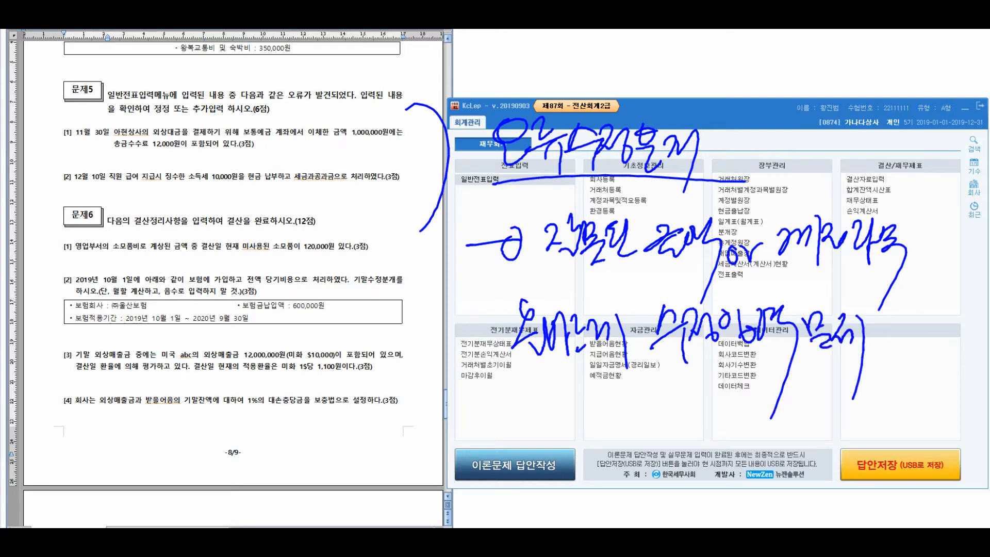
pyautogui.moveTo(474, 436)
pyautogui.mouseDown()
pyautogui.moveTo(535, 427)
pyautogui.moveTo(524, 419)
pyautogui.mouseUp()
pyautogui.moveTo(578, 402); pyautogui.dragTo(603, 451)
pyautogui.moveTo(608, 404); pyautogui.dragTo(619, 470)
pyautogui.moveTo(628, 432); pyautogui.dragTo(645, 431)
pyautogui.moveTo(651, 401)
pyautogui.mouseDown()
pyautogui.moveTo(659, 456)
pyautogui.moveTo(666, 440)
pyautogui.mouseUp()
pyautogui.moveTo(669, 411); pyautogui.dragTo(704, 448)
pyautogui.moveTo(696, 431); pyautogui.dragTo(713, 428)
pyautogui.moveTo(590, 498); pyautogui.dragTo(627, 516)
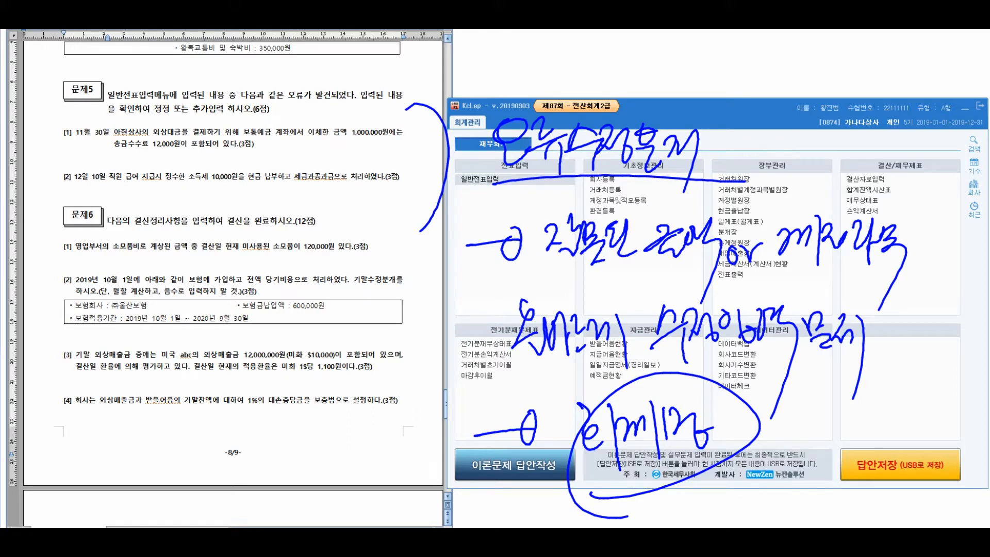
pyautogui.press('Escape')
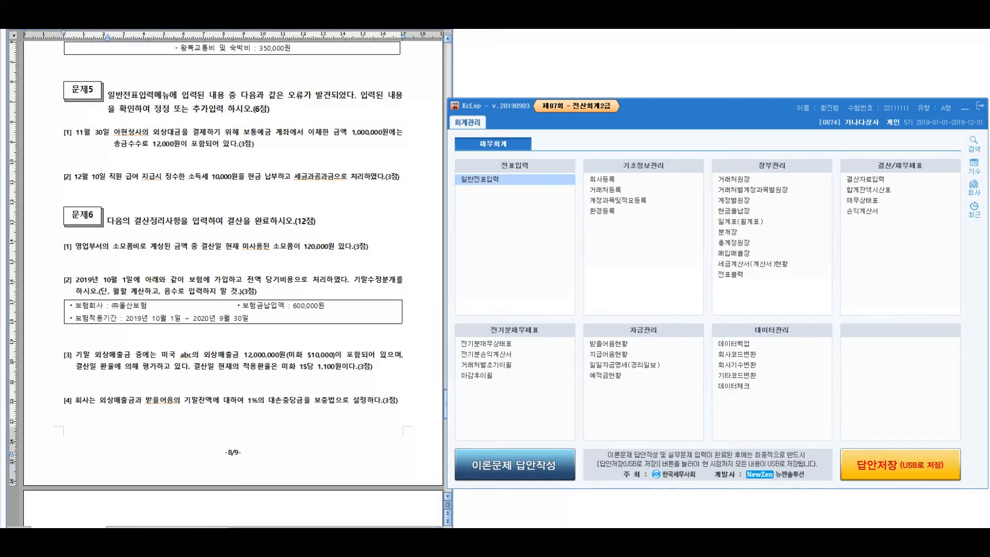
# Open general voucher entry (일반전표입력), load the entries dated November 30, and select the account code of the 외상매입금 line
pyautogui.click(504, 179)
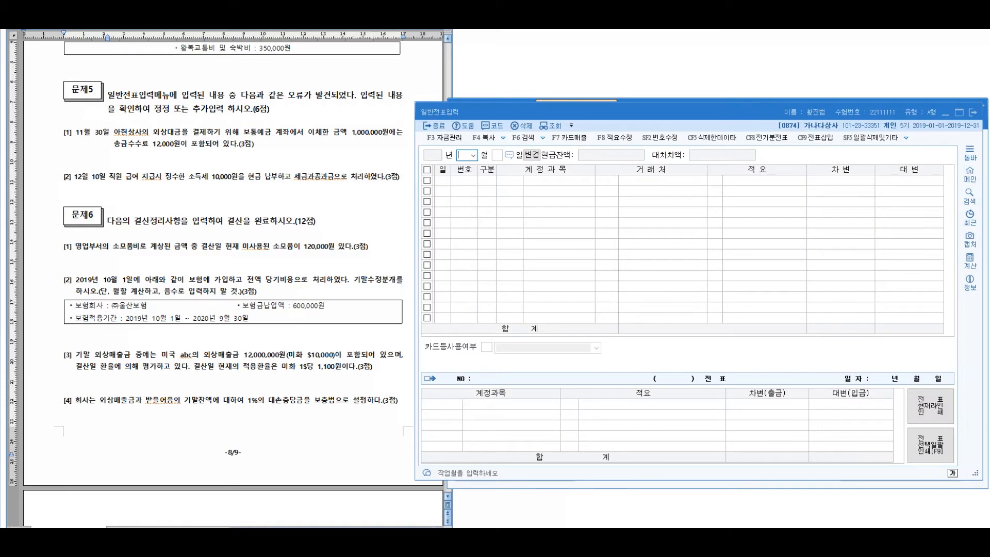
pyautogui.write('1130')
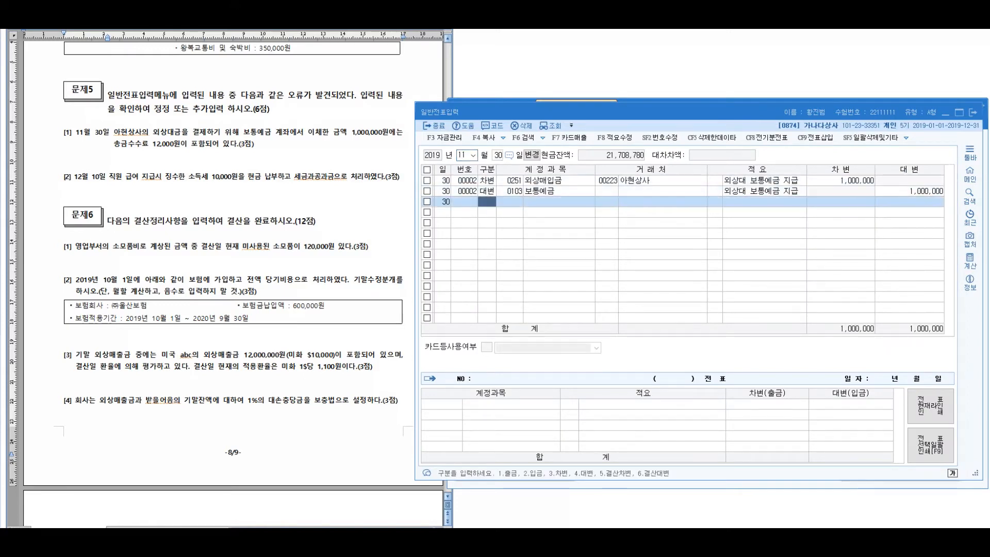
pyautogui.click(510, 180)
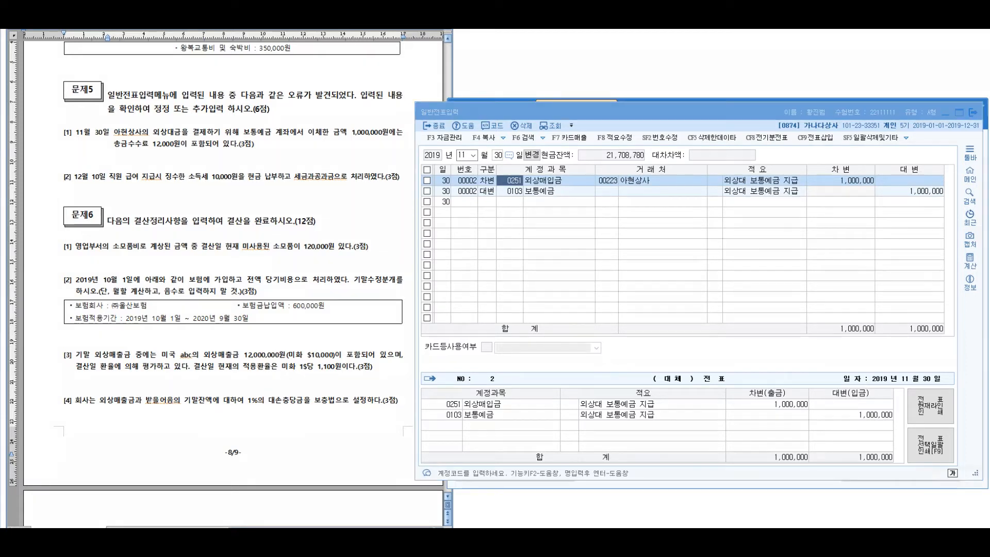
pyautogui.moveTo(314, 148)
pyautogui.mouseDown()
pyautogui.moveTo(326, 153)
pyautogui.moveTo(308, 154)
pyautogui.moveTo(372, 151)
pyautogui.mouseUp()
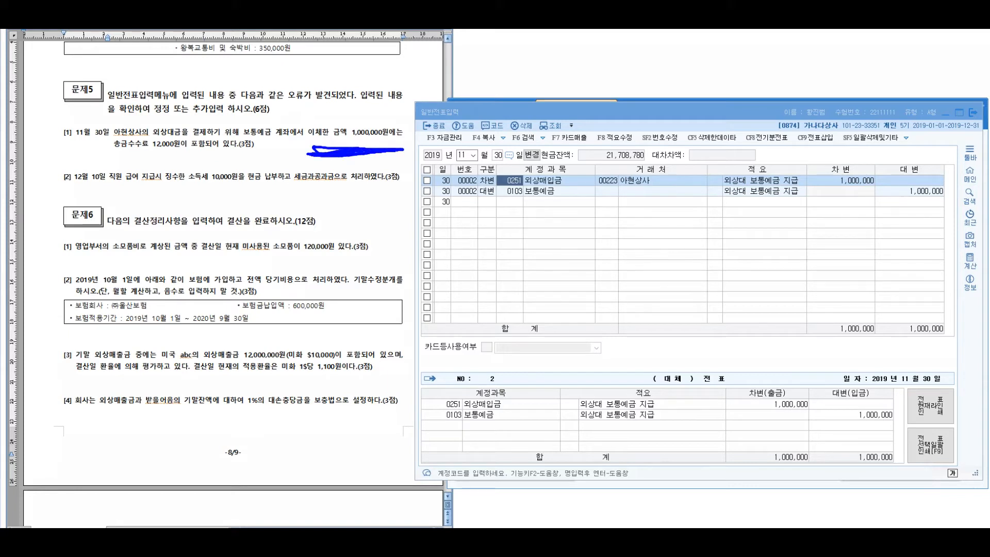
pyautogui.moveTo(888, 211)
pyautogui.mouseDown()
pyautogui.moveTo(975, 215)
pyautogui.moveTo(965, 218)
pyautogui.mouseUp()
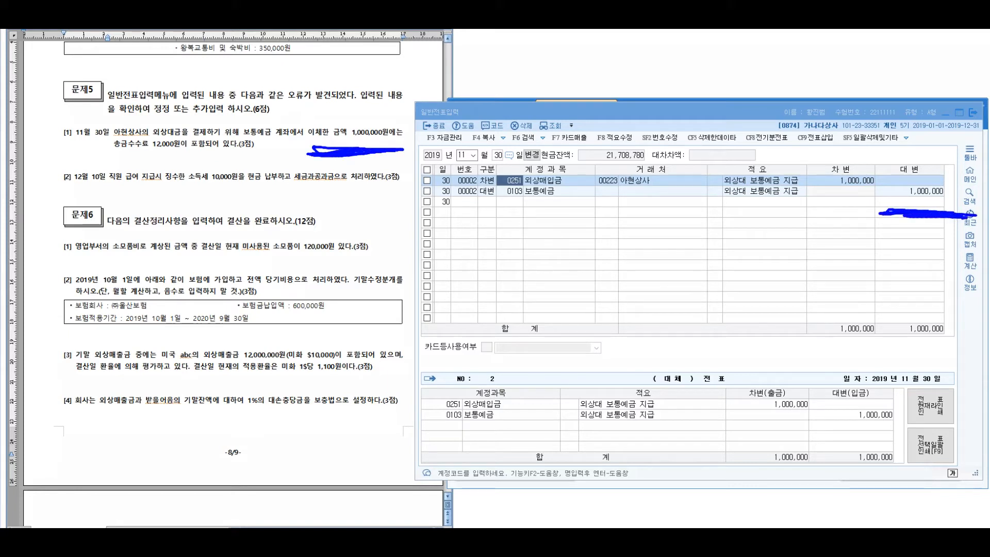
pyautogui.moveTo(554, 187); pyautogui.dragTo(508, 287)
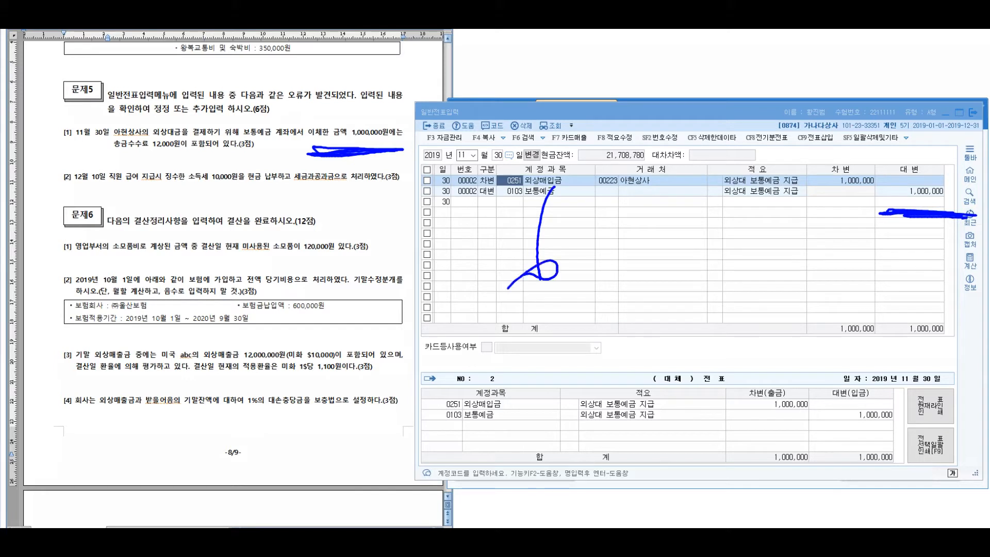
pyautogui.moveTo(590, 262)
pyautogui.mouseDown()
pyautogui.moveTo(613, 287)
pyautogui.moveTo(626, 270)
pyautogui.moveTo(672, 286)
pyautogui.mouseUp()
pyautogui.moveTo(693, 254)
pyautogui.mouseDown()
pyautogui.moveTo(690, 309)
pyautogui.moveTo(701, 281)
pyautogui.moveTo(731, 288)
pyautogui.moveTo(753, 317)
pyautogui.mouseUp()
pyautogui.moveTo(781, 253); pyautogui.dragTo(800, 298)
pyautogui.moveTo(829, 268)
pyautogui.mouseDown()
pyautogui.moveTo(879, 253)
pyautogui.moveTo(933, 262)
pyautogui.mouseUp()
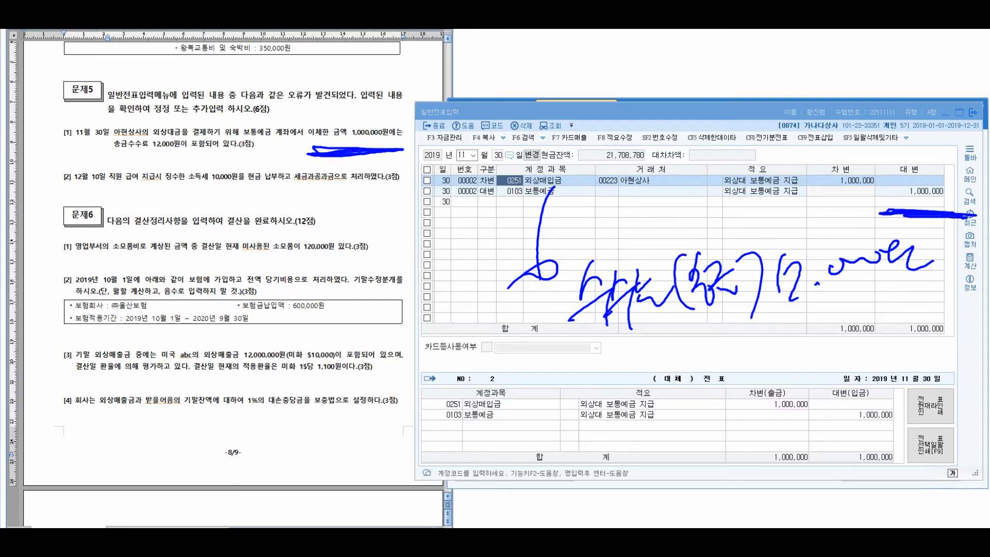
pyautogui.moveTo(618, 365); pyautogui.dragTo(975, 289)
pyautogui.moveTo(549, 371)
pyautogui.mouseDown()
pyautogui.moveTo(566, 461)
pyautogui.moveTo(572, 436)
pyautogui.mouseUp()
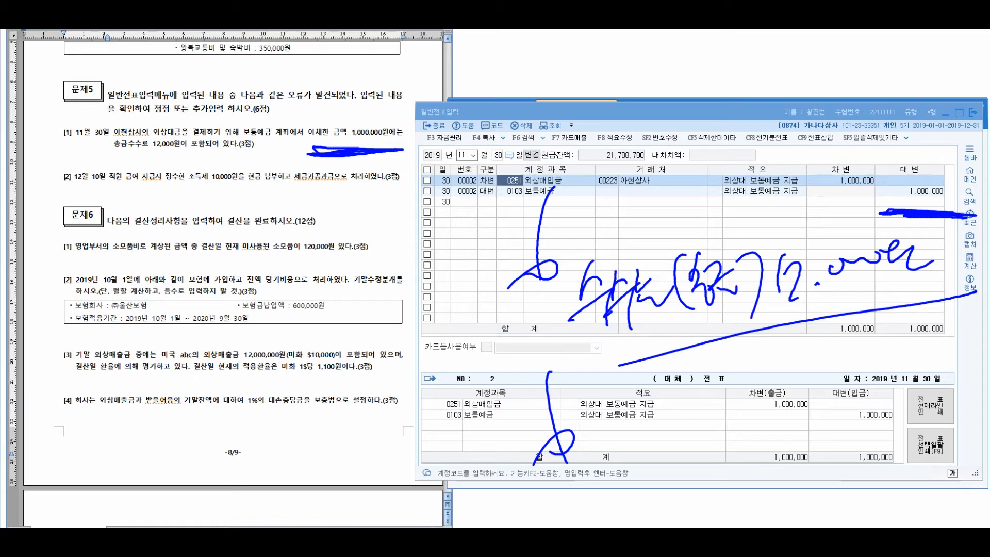
pyautogui.moveTo(632, 379); pyautogui.dragTo(631, 402)
pyautogui.moveTo(634, 401); pyautogui.dragTo(625, 422)
pyautogui.moveTo(645, 377); pyautogui.dragTo(652, 426)
pyautogui.moveTo(661, 387)
pyautogui.mouseDown()
pyautogui.moveTo(662, 408)
pyautogui.moveTo(676, 397)
pyautogui.mouseUp()
pyautogui.moveTo(670, 400); pyautogui.dragTo(688, 403)
pyautogui.moveTo(699, 377)
pyautogui.mouseDown()
pyautogui.moveTo(709, 427)
pyautogui.moveTo(706, 401)
pyautogui.mouseUp()
pyautogui.moveTo(710, 392); pyautogui.dragTo(718, 400)
pyautogui.moveTo(722, 381)
pyautogui.mouseDown()
pyautogui.moveTo(727, 412)
pyautogui.moveTo(735, 394)
pyautogui.mouseUp()
pyautogui.moveTo(733, 370); pyautogui.dragTo(739, 379)
pyautogui.moveTo(728, 388); pyautogui.dragTo(768, 372)
pyautogui.moveTo(799, 178)
pyautogui.mouseDown()
pyautogui.moveTo(868, 151)
pyautogui.moveTo(797, 166)
pyautogui.mouseUp()
pyautogui.moveTo(772, 128); pyautogui.dragTo(802, 121)
pyautogui.moveTo(815, 94)
pyautogui.mouseDown()
pyautogui.moveTo(806, 133)
pyautogui.moveTo(846, 119)
pyautogui.mouseUp()
pyautogui.moveTo(847, 114); pyautogui.dragTo(912, 109)
pyautogui.moveTo(819, 347)
pyautogui.mouseDown()
pyautogui.moveTo(815, 402)
pyautogui.moveTo(831, 361)
pyautogui.moveTo(835, 374)
pyautogui.moveTo(863, 367)
pyautogui.moveTo(943, 333)
pyautogui.mouseUp()
pyautogui.click(874, 360)
pyautogui.moveTo(849, 344); pyautogui.dragTo(855, 382)
pyautogui.moveTo(866, 366); pyautogui.dragTo(830, 387)
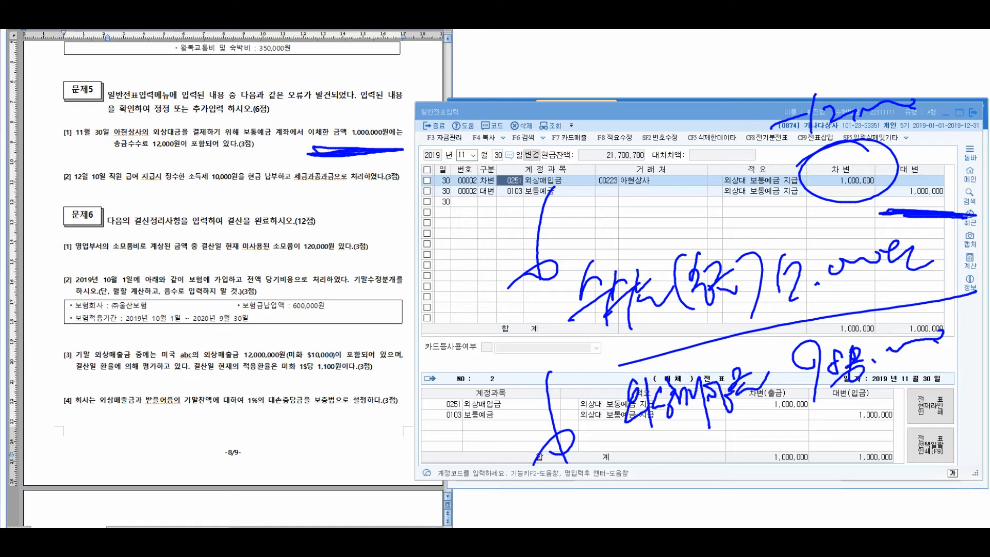
pyautogui.moveTo(659, 437); pyautogui.dragTo(652, 510)
pyautogui.moveTo(681, 484); pyautogui.dragTo(690, 509)
pyautogui.moveTo(681, 451); pyautogui.dragTo(686, 487)
pyautogui.moveTo(698, 459)
pyautogui.mouseDown()
pyautogui.moveTo(704, 503)
pyautogui.moveTo(724, 485)
pyautogui.mouseUp()
pyautogui.moveTo(719, 437)
pyautogui.mouseDown()
pyautogui.moveTo(742, 456)
pyautogui.moveTo(760, 505)
pyautogui.mouseUp()
pyautogui.moveTo(762, 453); pyautogui.dragTo(779, 475)
pyautogui.moveTo(853, 410); pyautogui.dragTo(853, 449)
pyautogui.click(890, 424)
pyautogui.moveTo(862, 410)
pyautogui.mouseDown()
pyautogui.moveTo(876, 432)
pyautogui.moveTo(960, 389)
pyautogui.mouseUp()
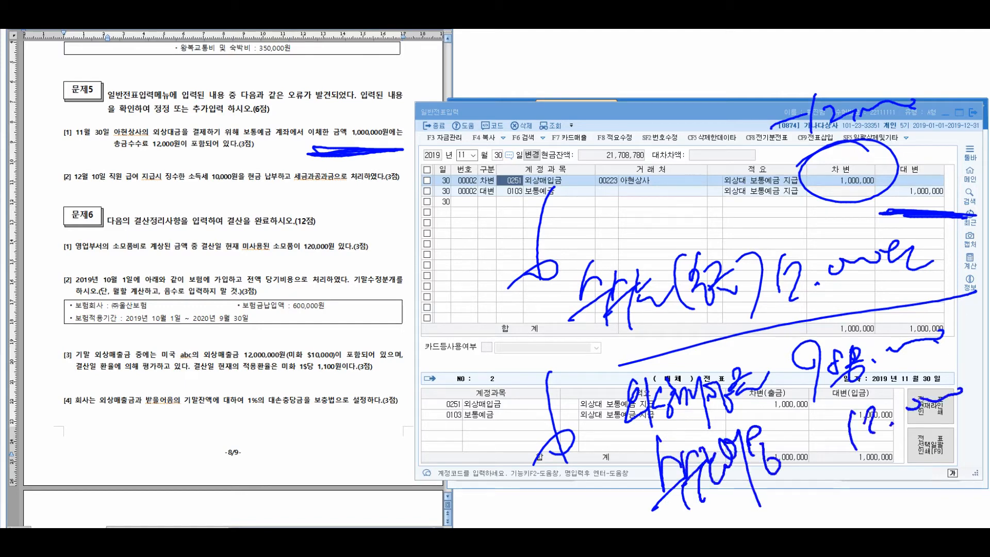
pyautogui.moveTo(507, 154); pyautogui.dragTo(484, 256)
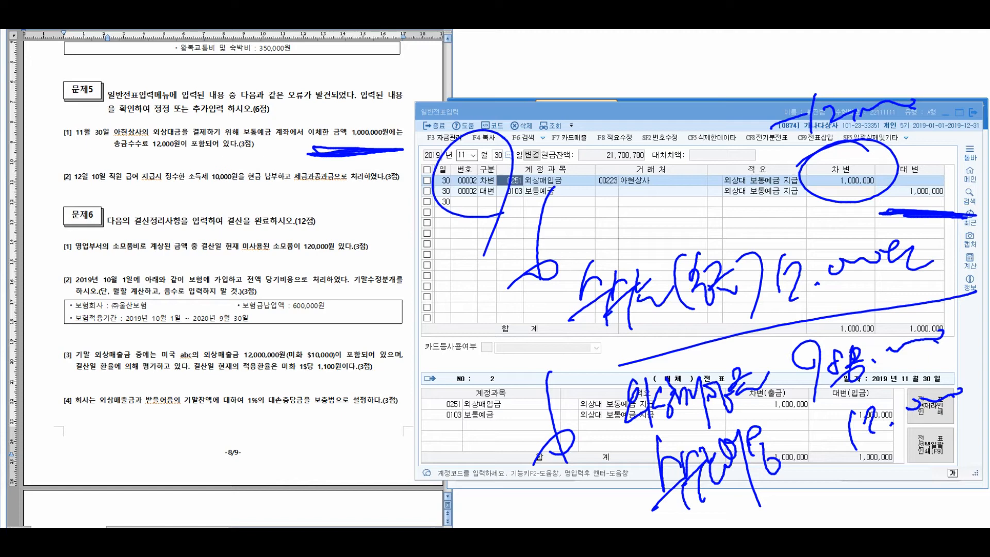
pyautogui.moveTo(598, 419)
pyautogui.mouseDown()
pyautogui.moveTo(616, 513)
pyautogui.moveTo(651, 510)
pyautogui.mouseUp()
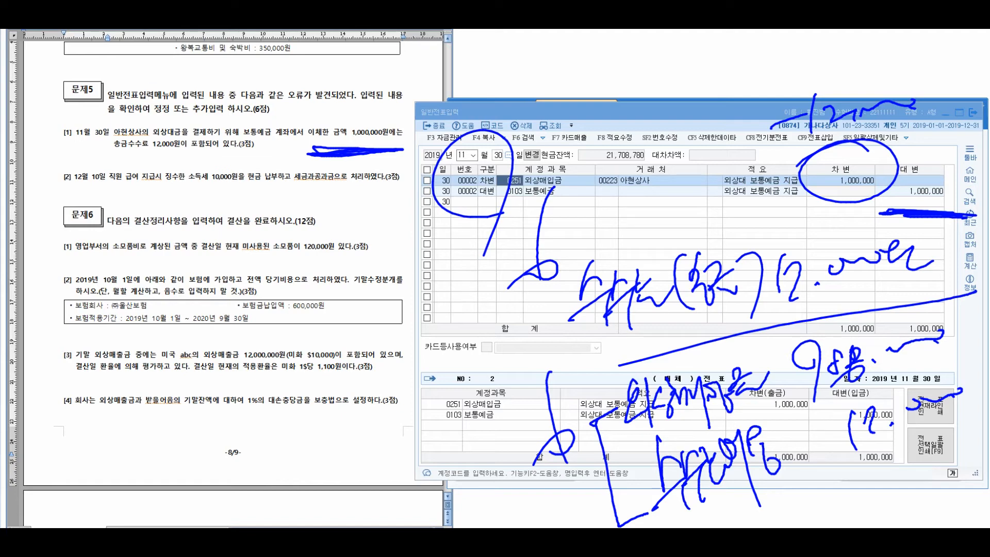
pyautogui.press('Escape')
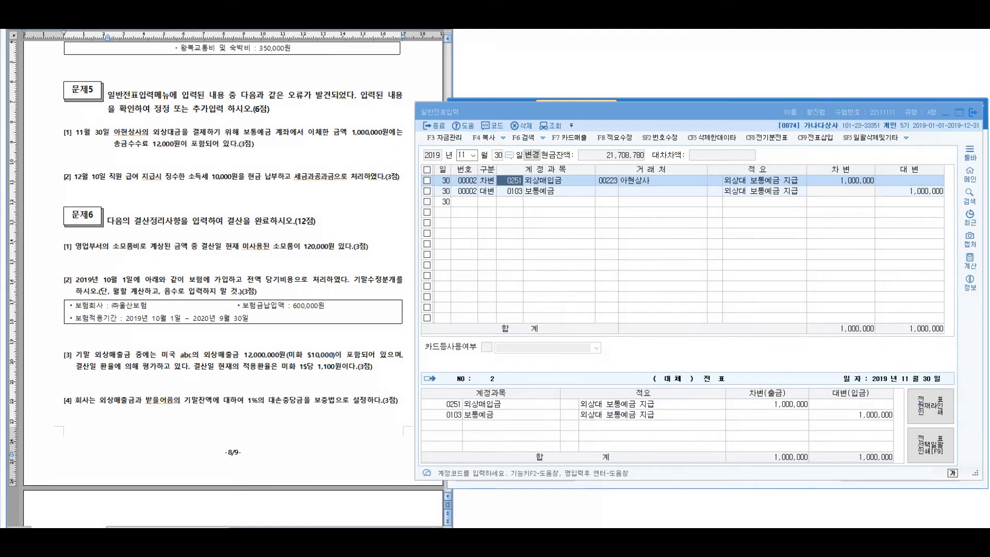
# Add a debit line on November 30 for account 0831 수수료비용 with an amount of 12,000
pyautogui.click(486, 201)
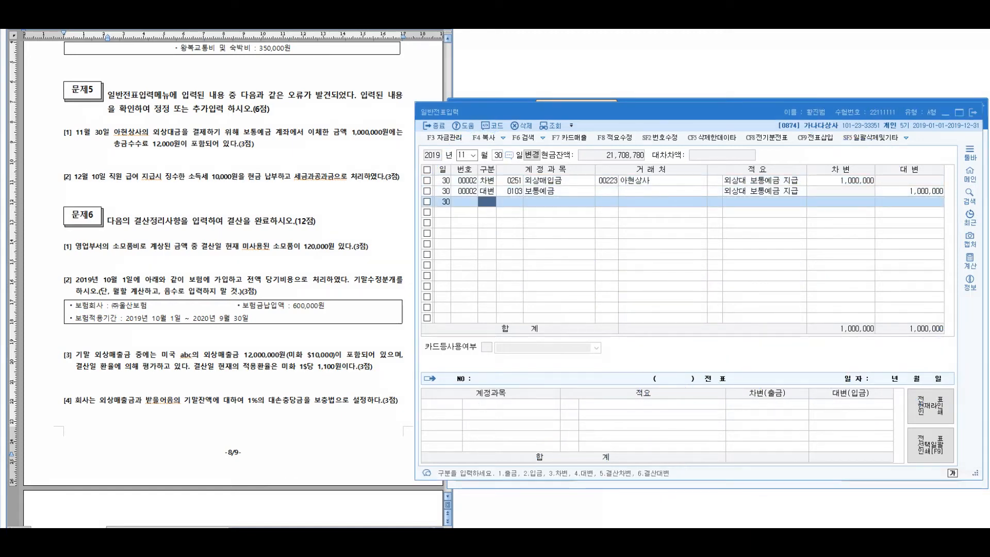
pyautogui.write('3831')
pyautogui.press('Return')
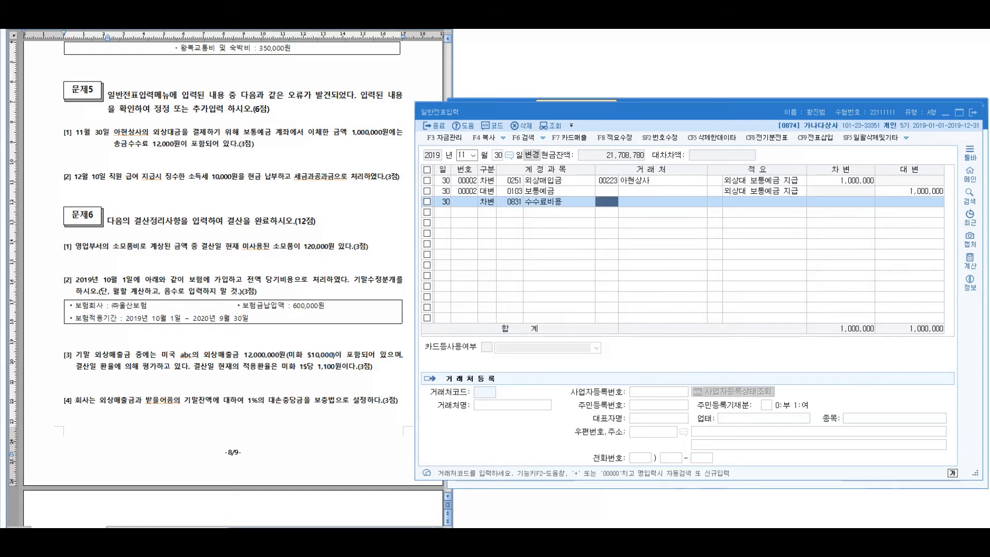
pyautogui.press('Return')
pyautogui.press('Return')
pyautogui.write('12000')
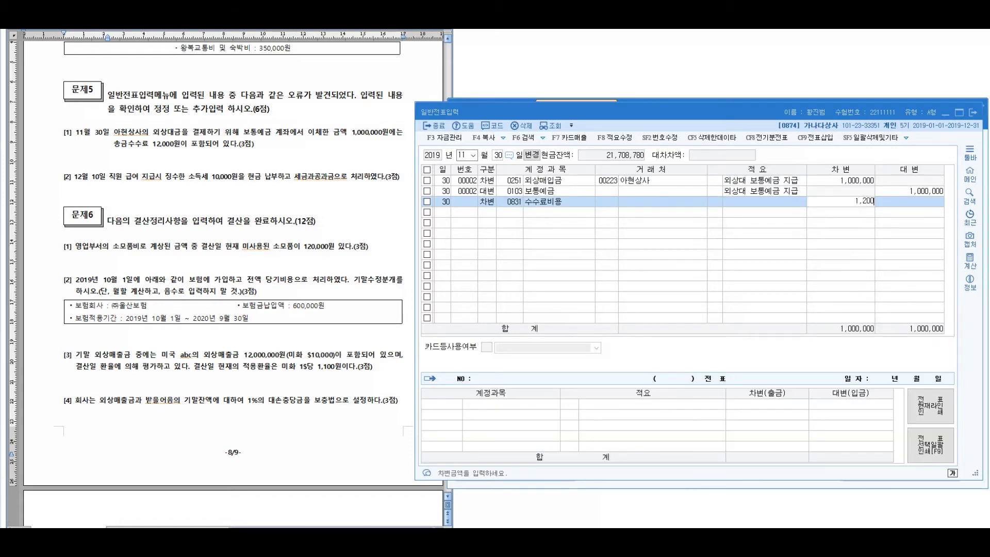
pyautogui.press('Return')
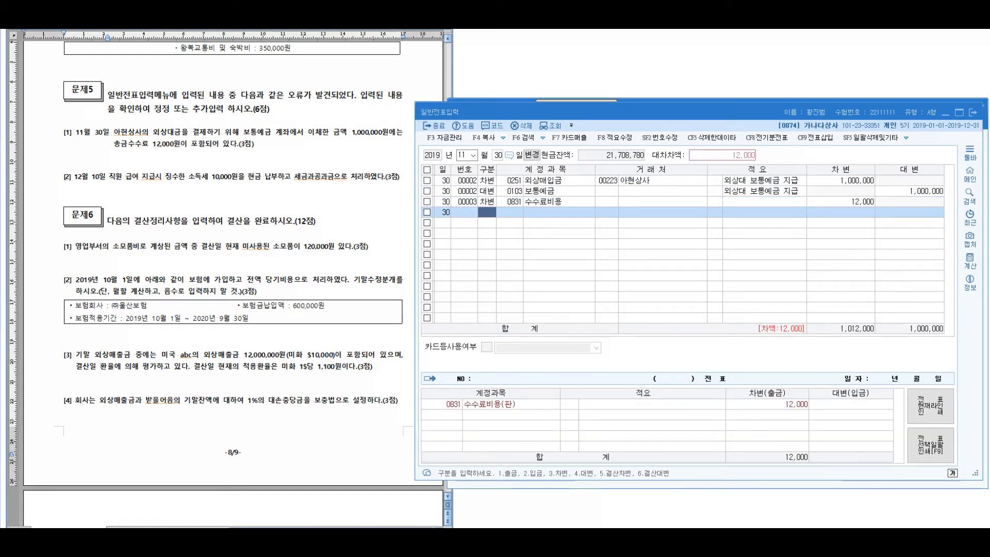
pyautogui.press('Up')
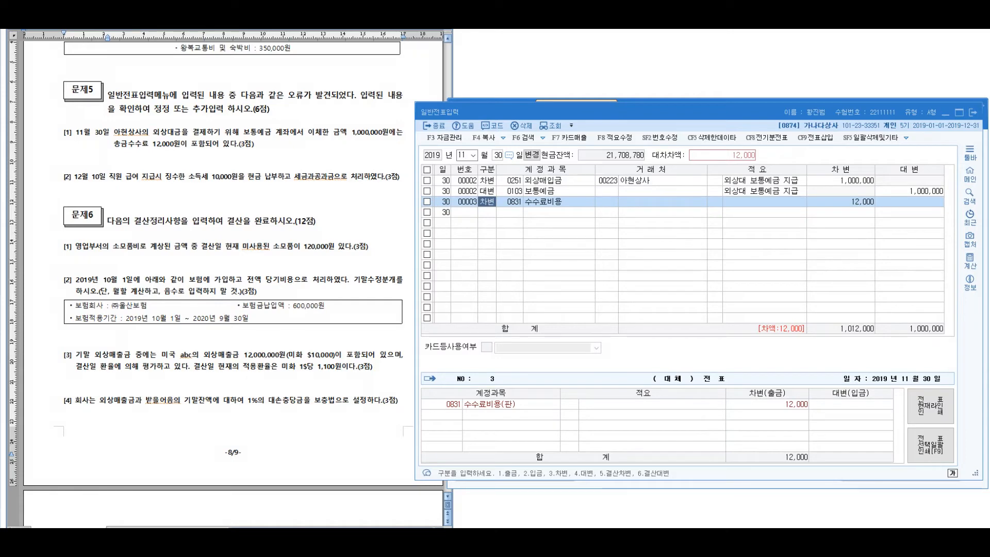
pyautogui.press('Up')
pyautogui.press('Up')
pyautogui.press('Down')
pyautogui.press('Down')
pyautogui.click(427, 202)
pyautogui.click(615, 138)
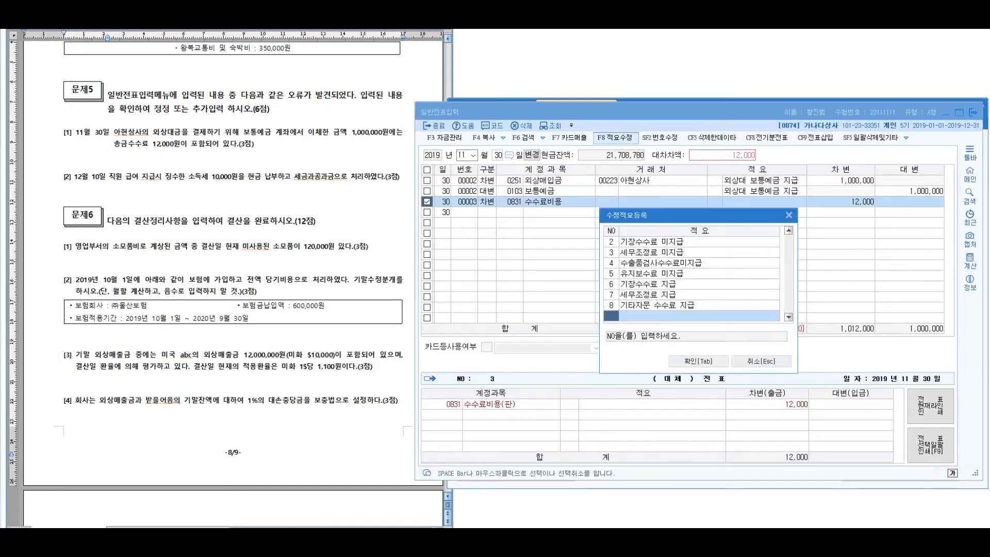
pyautogui.press('Escape')
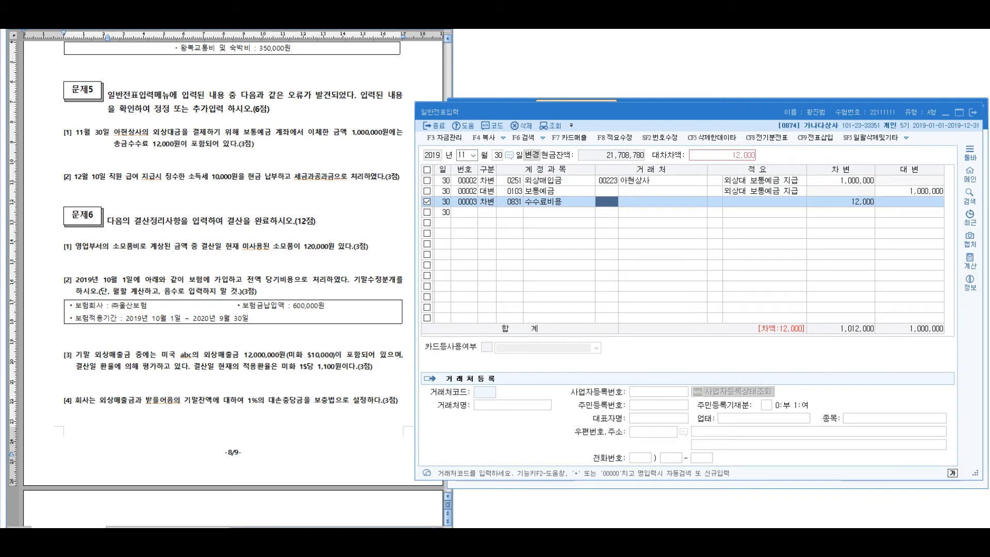
# Select all the November 30 lines and set the voucher number of the 수수료비용 line to 00002
pyautogui.click(427, 170)
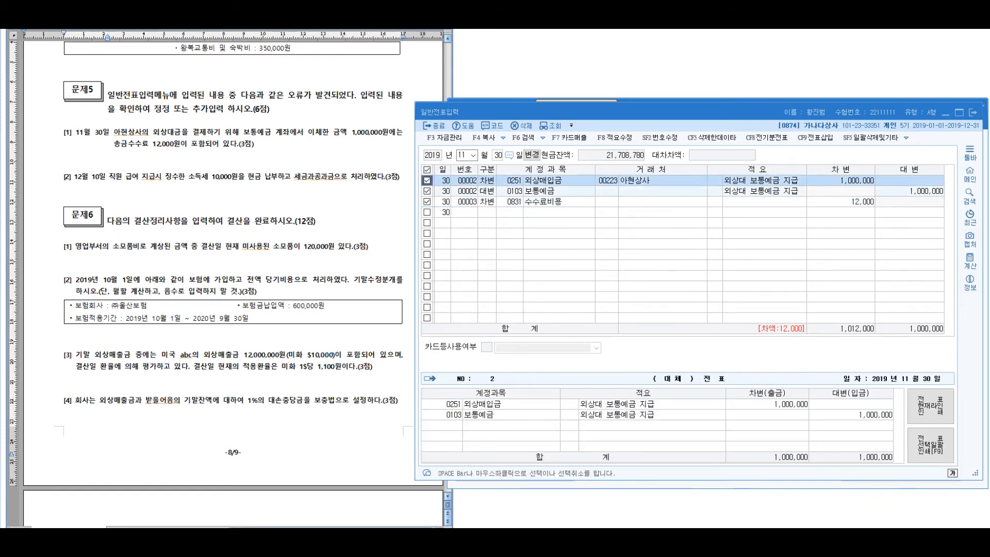
pyautogui.click(487, 202)
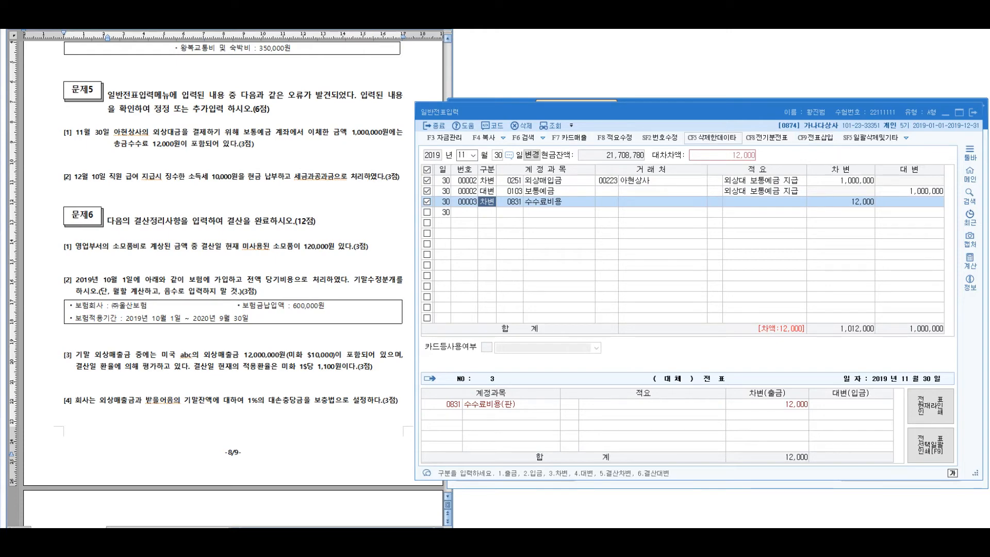
pyautogui.click(659, 137)
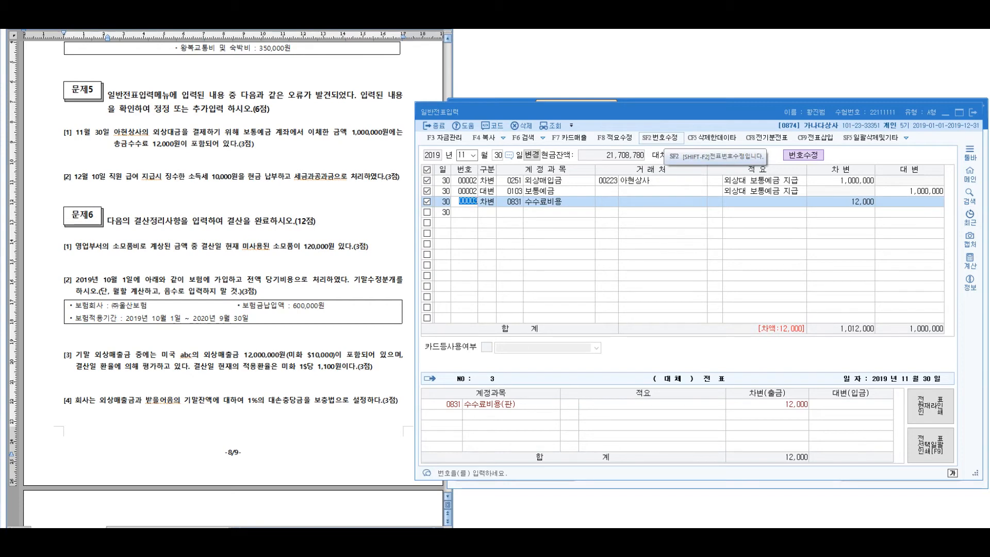
pyautogui.press('Return')
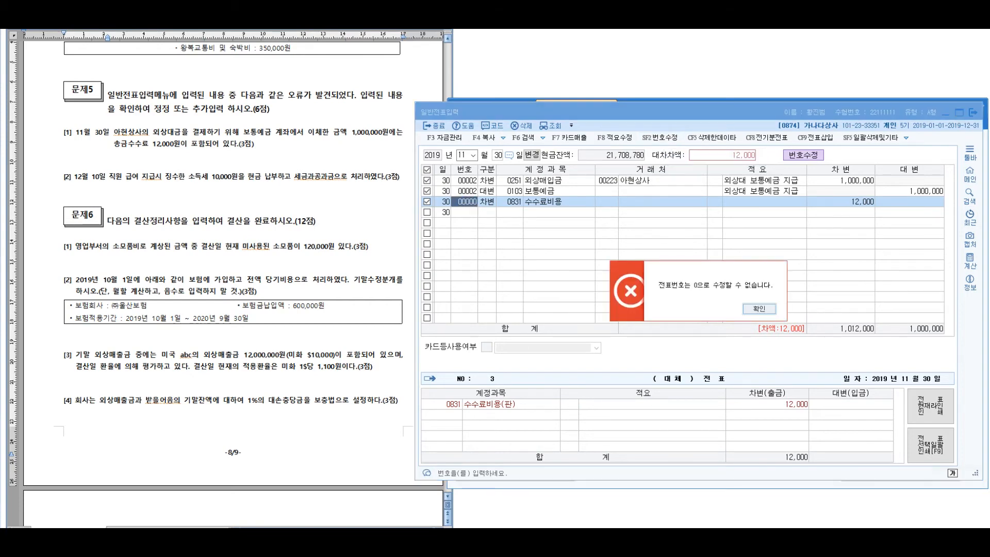
pyautogui.press('Return')
pyautogui.press('Left')
pyautogui.write('00002')
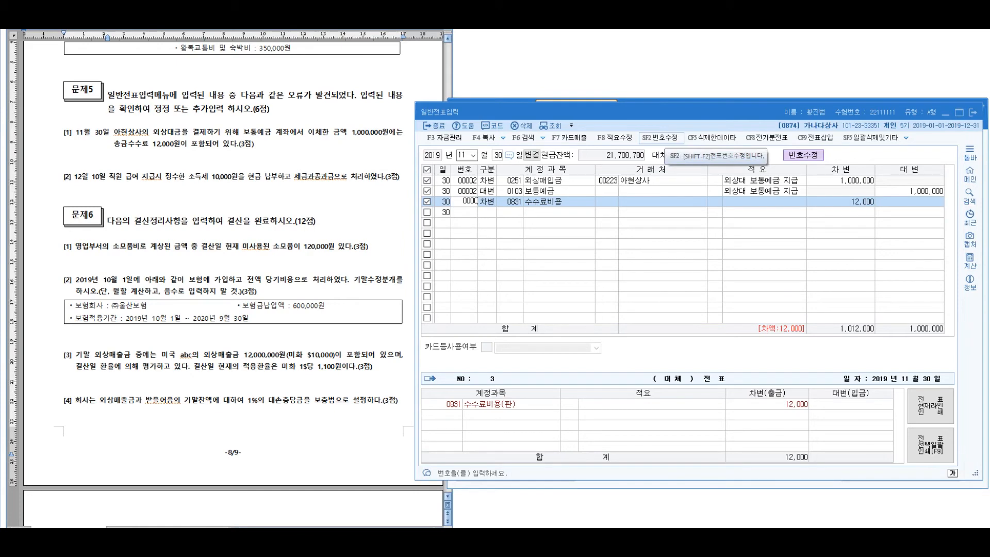
pyautogui.press('Return')
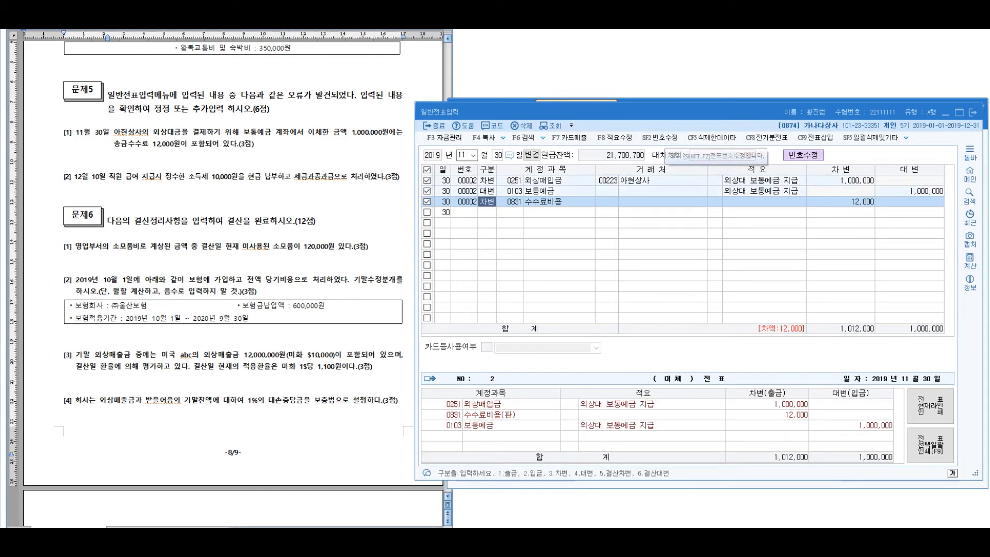
# Check the debit and credit lines grouped under the November 30 voucher
pyautogui.click(910, 191)
pyautogui.press('Return')
pyautogui.press('Up')
pyautogui.press('Up')
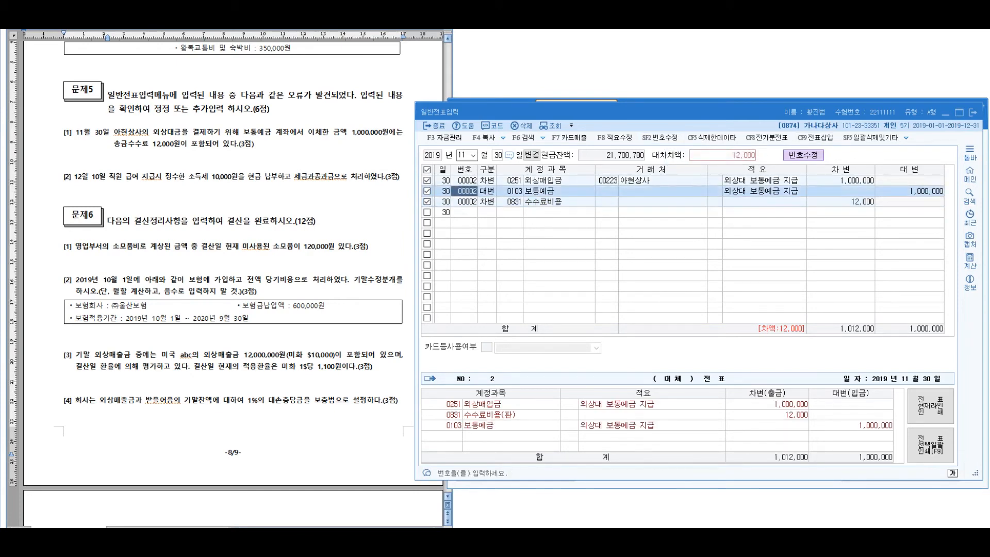
pyautogui.press('Down')
pyautogui.press('Down')
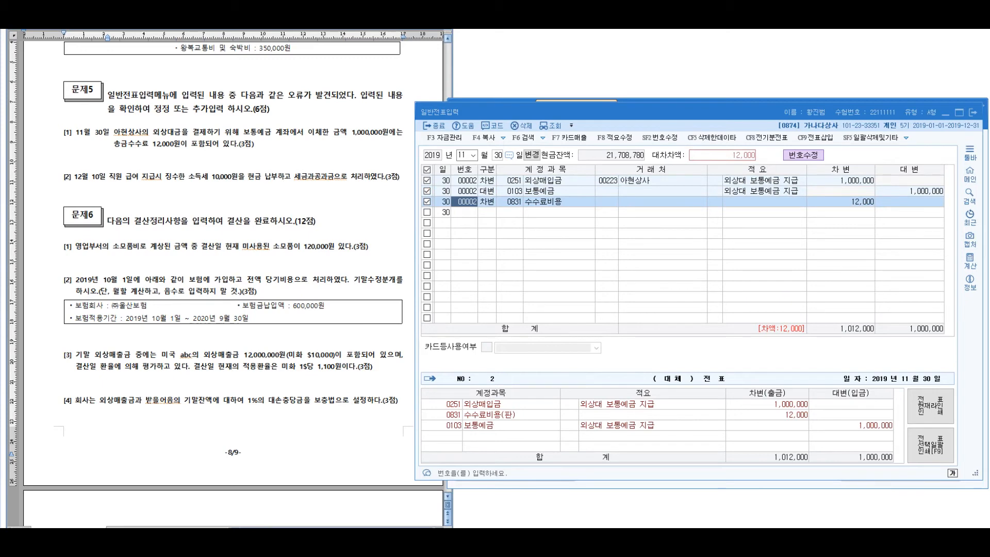
pyautogui.click(841, 180)
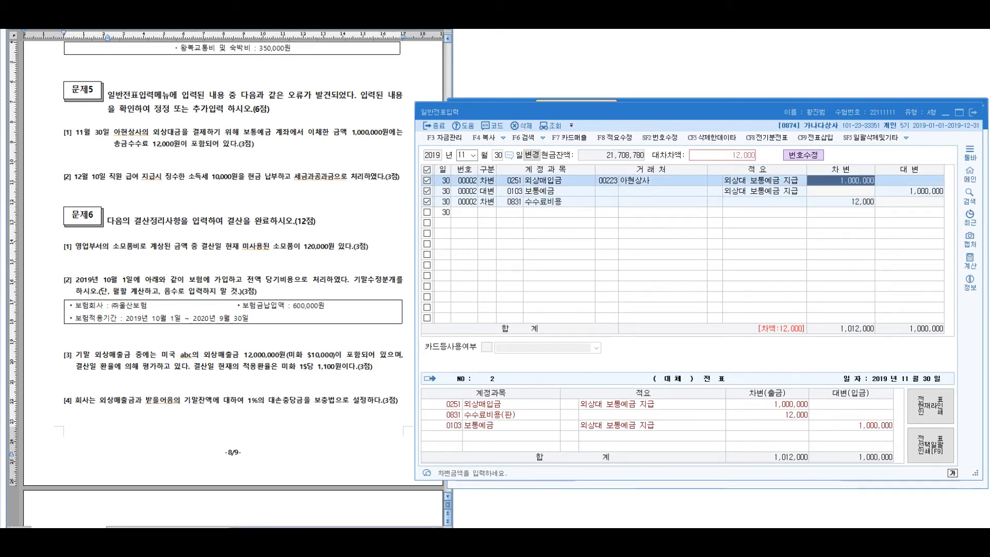
pyautogui.click(487, 202)
pyautogui.press('Up')
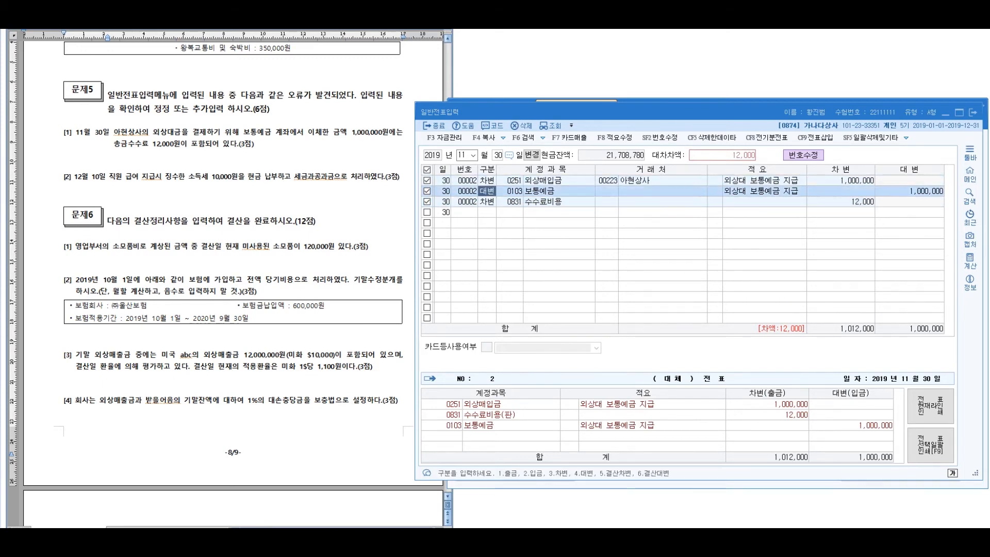
# Set the debit amount of the 외상매입금 line on November 30 to 988,000
pyautogui.press('Up')
pyautogui.press('Return')
pyautogui.press('Return')
pyautogui.press('Return')
pyautogui.press('Return')
pyautogui.press('Return')
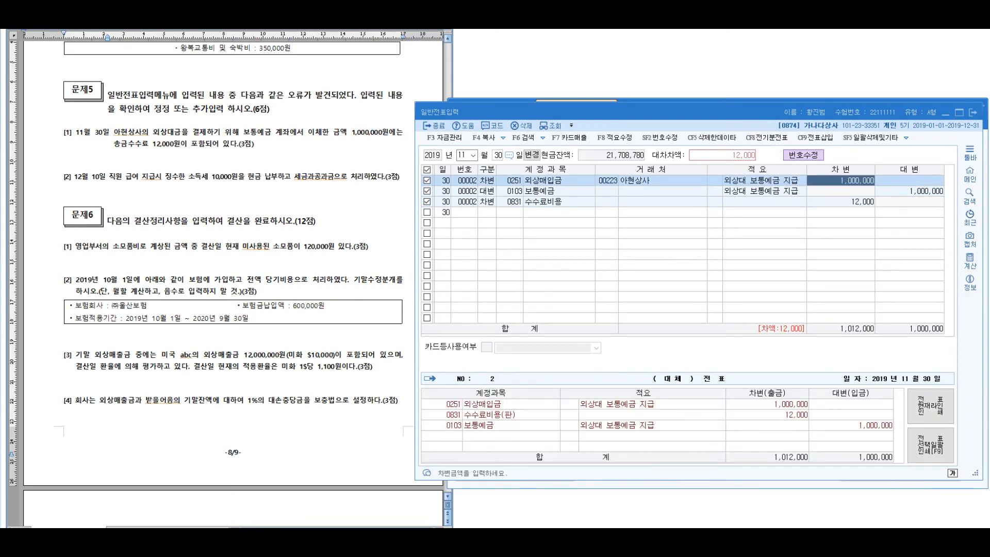
pyautogui.write('988,00')
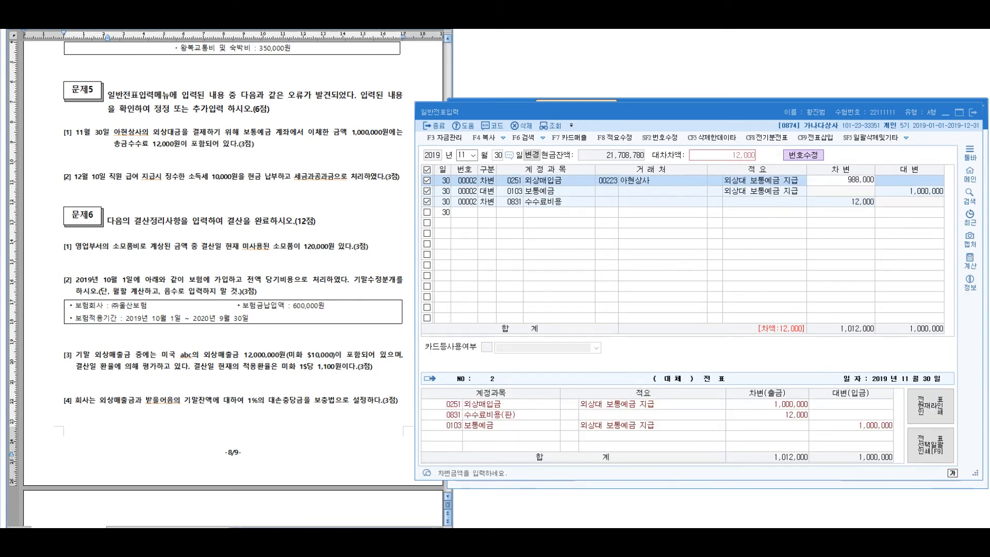
pyautogui.write('0')
pyautogui.press('Return')
# Check the 외상매입금, 보통예금 and 수수료비용 lines of the November 30 voucher and their debit and credit balance
pyautogui.press('Up')
pyautogui.press('Return')
pyautogui.press('Return')
pyautogui.press('Return')
pyautogui.press('Return')
pyautogui.press('Return')
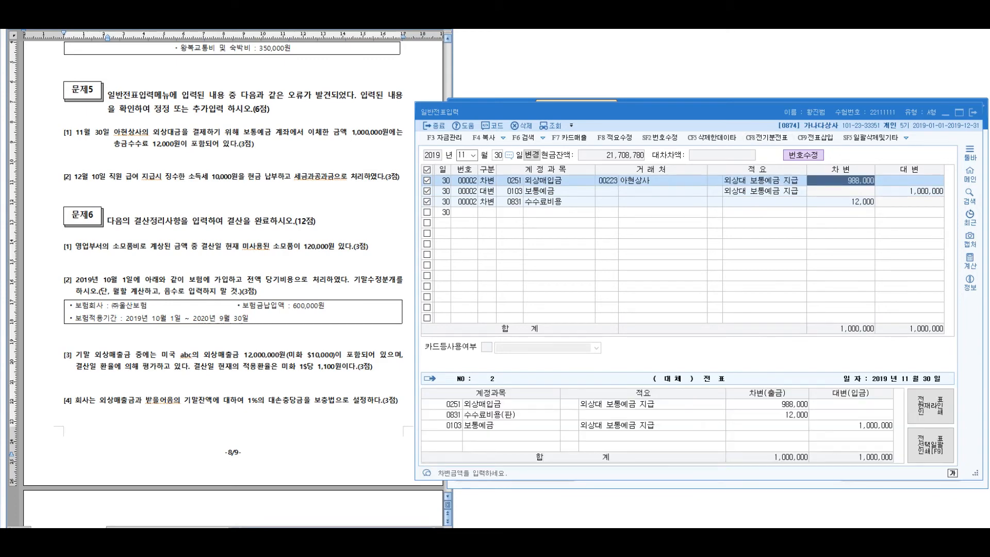
pyautogui.click(487, 212)
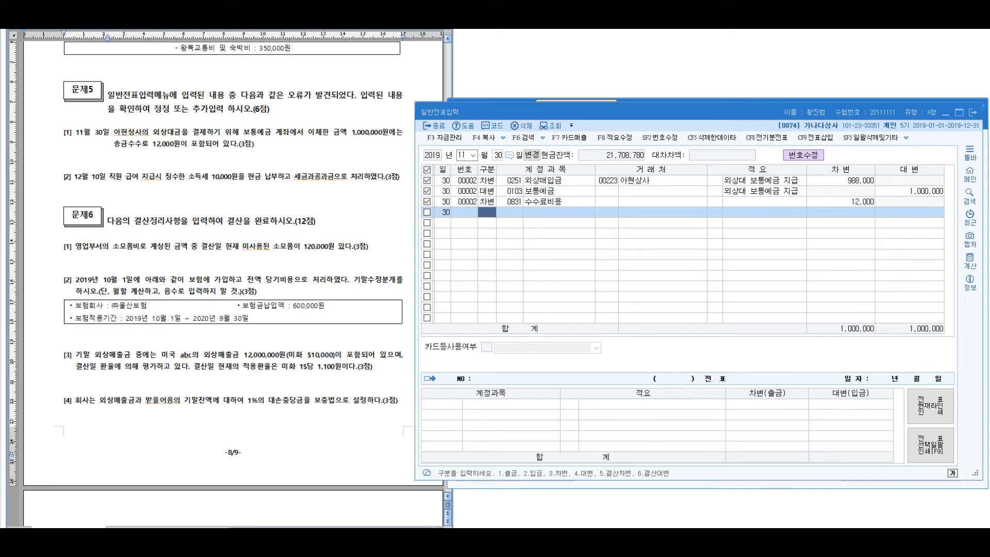
pyautogui.press('Up')
pyautogui.press('Up')
pyautogui.press('Up')
pyautogui.press('Down')
pyautogui.press('Down')
pyautogui.press('Up')
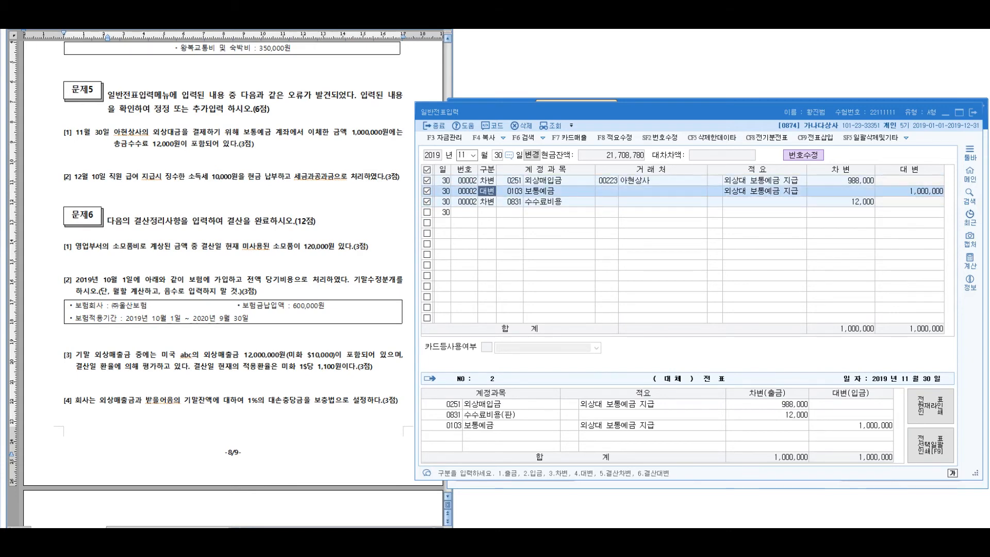
pyautogui.press('Up')
pyautogui.press('Down')
pyautogui.press('Down')
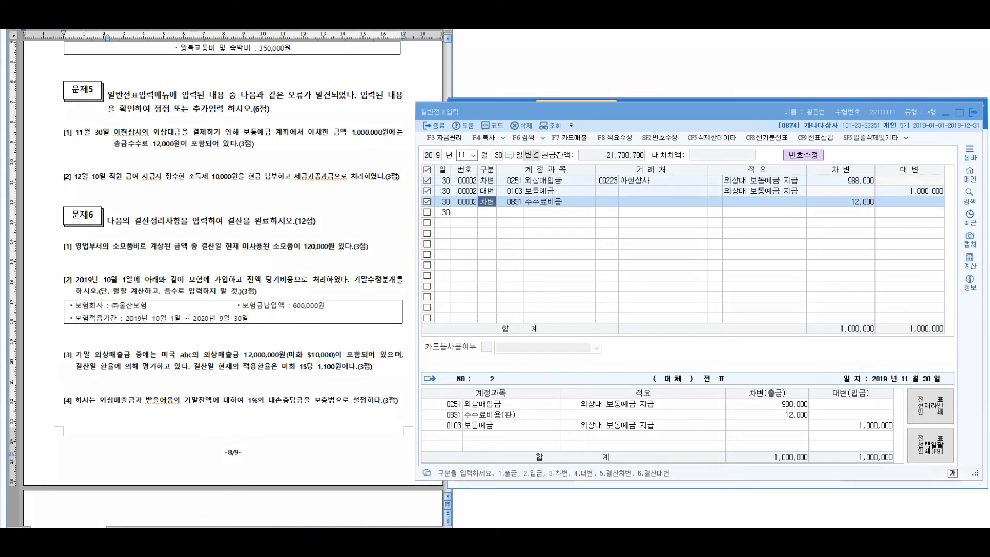
# Load the general voucher entries dated December 10 and select the account code of the 세금과공과 line
pyautogui.click(462, 155)
pyautogui.write('1210')
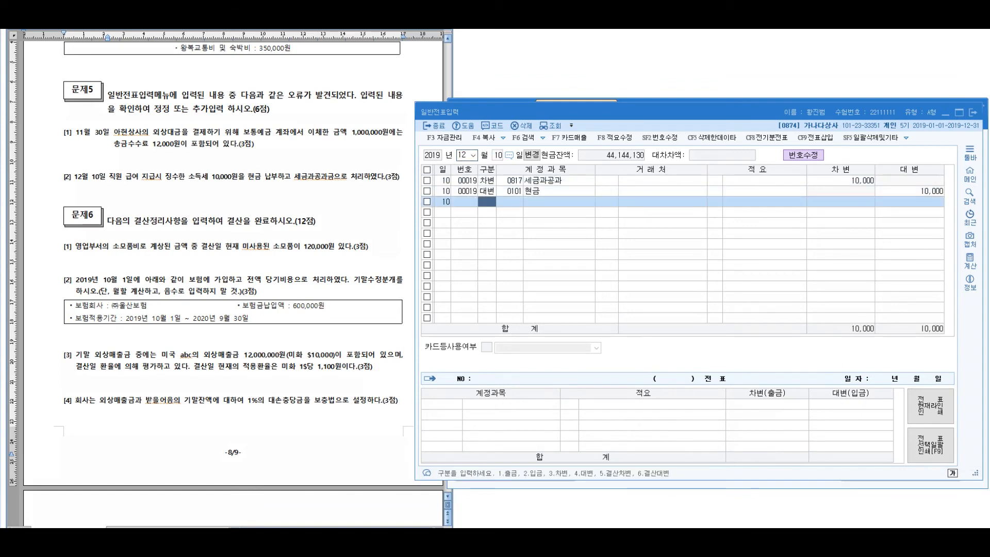
pyautogui.click(607, 192)
pyautogui.click(509, 181)
pyautogui.click(606, 191)
pyautogui.click(509, 180)
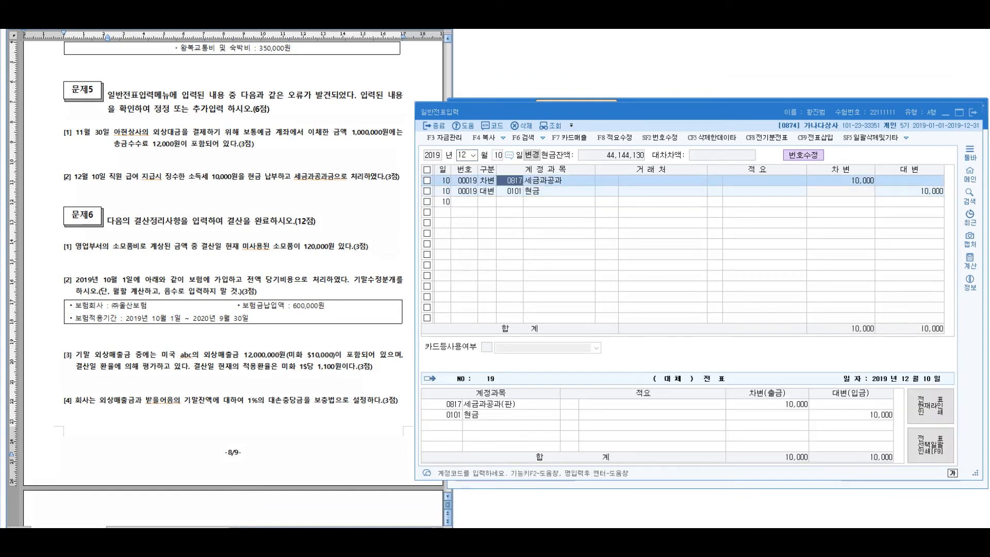
# Examine the accounts on the debit and credit lines of the December 10 voucher
pyautogui.click(606, 191)
pyautogui.click(509, 191)
pyautogui.click(509, 181)
pyautogui.click(510, 191)
pyautogui.click(509, 180)
pyautogui.click(509, 191)
pyautogui.click(509, 181)
pyautogui.click(510, 191)
pyautogui.click(509, 180)
pyautogui.click(509, 191)
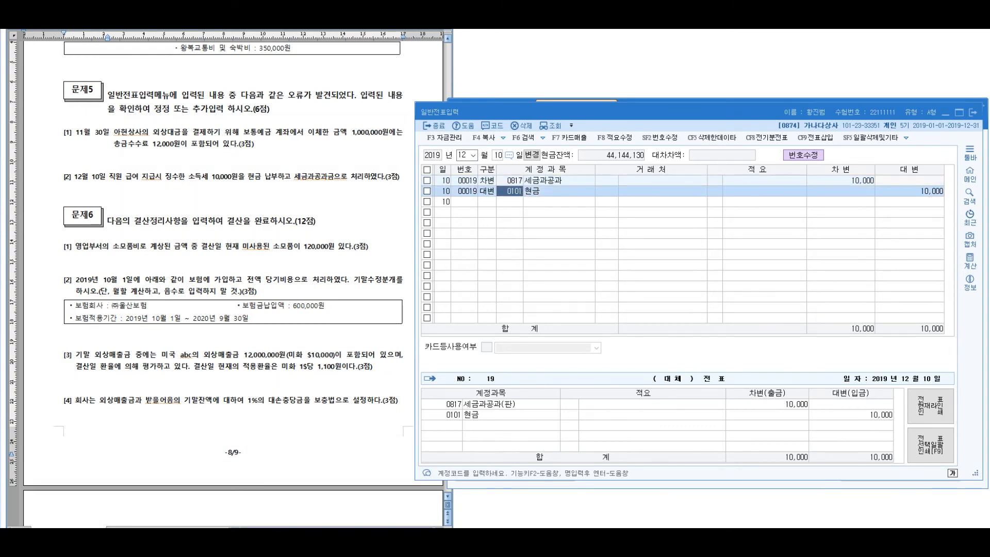
pyautogui.click(509, 180)
pyautogui.click(660, 138)
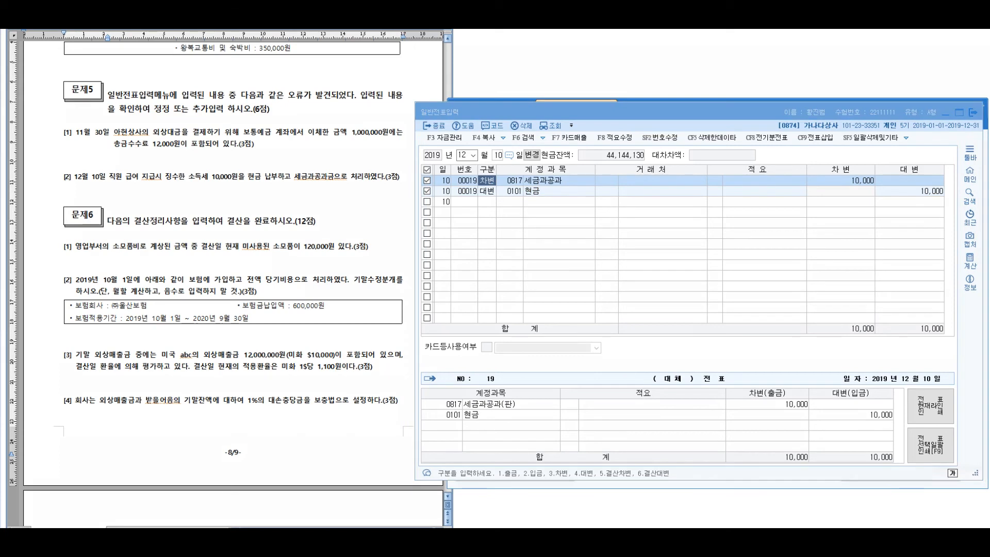
pyautogui.moveTo(121, 198); pyautogui.dragTo(308, 189)
pyautogui.moveTo(200, 207)
pyautogui.mouseDown()
pyautogui.moveTo(196, 260)
pyautogui.moveTo(221, 276)
pyautogui.mouseUp()
pyautogui.moveTo(273, 244)
pyautogui.mouseDown()
pyautogui.moveTo(299, 299)
pyautogui.moveTo(313, 279)
pyautogui.moveTo(343, 286)
pyautogui.moveTo(364, 247)
pyautogui.moveTo(381, 291)
pyautogui.moveTo(394, 257)
pyautogui.moveTo(441, 267)
pyautogui.mouseUp()
pyautogui.moveTo(477, 225)
pyautogui.mouseDown()
pyautogui.moveTo(456, 263)
pyautogui.moveTo(484, 277)
pyautogui.mouseUp()
pyautogui.moveTo(492, 240); pyautogui.dragTo(516, 261)
pyautogui.moveTo(554, 224)
pyautogui.mouseDown()
pyautogui.moveTo(571, 254)
pyautogui.moveTo(593, 260)
pyautogui.moveTo(621, 263)
pyautogui.moveTo(676, 237)
pyautogui.moveTo(679, 254)
pyautogui.mouseUp()
pyautogui.moveTo(693, 217); pyautogui.dragTo(673, 277)
pyautogui.moveTo(723, 226); pyautogui.dragTo(732, 225)
pyautogui.moveTo(412, 289); pyautogui.dragTo(729, 254)
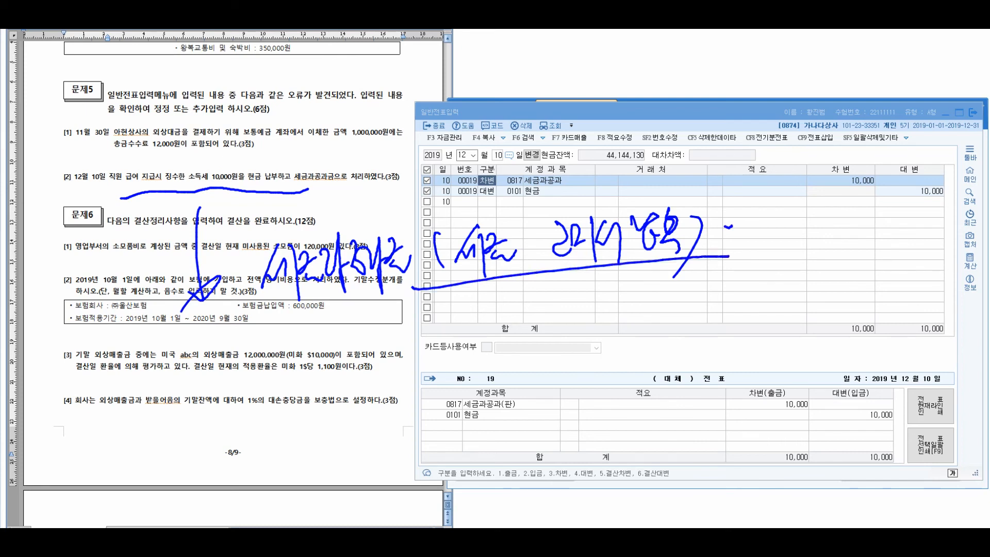
pyautogui.moveTo(276, 333); pyautogui.dragTo(311, 378)
pyautogui.moveTo(313, 330)
pyautogui.mouseDown()
pyautogui.moveTo(329, 365)
pyautogui.moveTo(375, 360)
pyautogui.mouseUp()
pyautogui.moveTo(380, 325)
pyautogui.mouseDown()
pyautogui.moveTo(402, 316)
pyautogui.moveTo(421, 358)
pyautogui.moveTo(433, 355)
pyautogui.mouseUp()
pyautogui.moveTo(439, 312); pyautogui.dragTo(437, 379)
pyautogui.moveTo(460, 309); pyautogui.dragTo(476, 349)
pyautogui.moveTo(479, 308)
pyautogui.mouseDown()
pyautogui.moveTo(485, 348)
pyautogui.moveTo(494, 328)
pyautogui.mouseUp()
pyautogui.moveTo(500, 308); pyautogui.dragTo(513, 340)
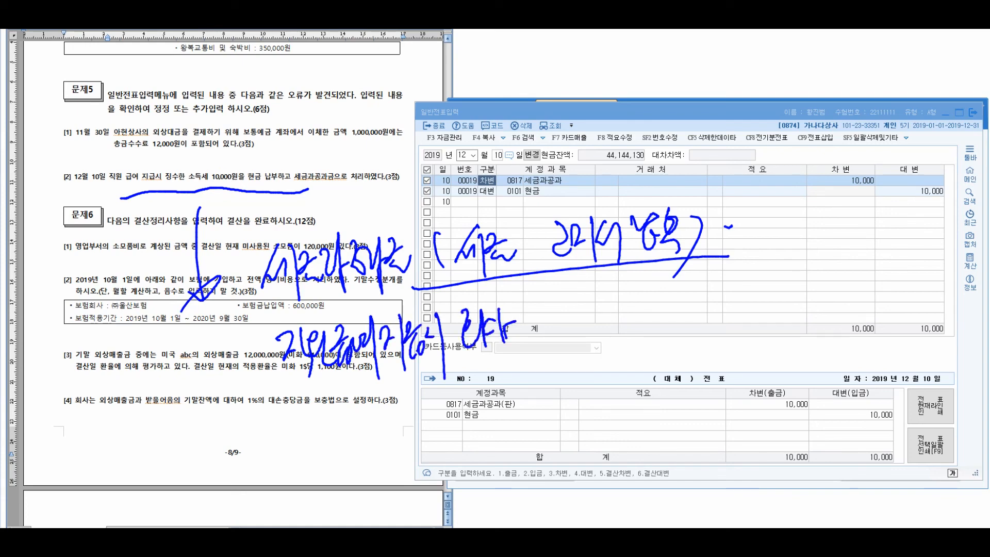
pyautogui.moveTo(536, 299)
pyautogui.mouseDown()
pyautogui.moveTo(554, 324)
pyautogui.moveTo(563, 309)
pyautogui.mouseUp()
pyautogui.moveTo(553, 324); pyautogui.dragTo(560, 333)
pyautogui.moveTo(564, 296)
pyautogui.mouseDown()
pyautogui.moveTo(581, 315)
pyautogui.moveTo(590, 384)
pyautogui.mouseUp()
pyautogui.moveTo(454, 384)
pyautogui.mouseDown()
pyautogui.moveTo(480, 405)
pyautogui.moveTo(468, 407)
pyautogui.mouseUp()
pyautogui.moveTo(496, 375); pyautogui.dragTo(515, 397)
pyautogui.moveTo(520, 360)
pyautogui.mouseDown()
pyautogui.moveTo(536, 407)
pyautogui.moveTo(551, 381)
pyautogui.mouseUp()
pyautogui.moveTo(547, 354)
pyautogui.mouseDown()
pyautogui.moveTo(562, 400)
pyautogui.moveTo(567, 384)
pyautogui.mouseUp()
pyautogui.moveTo(580, 358)
pyautogui.mouseDown()
pyautogui.moveTo(588, 343)
pyautogui.moveTo(580, 378)
pyautogui.mouseUp()
pyautogui.moveTo(590, 344); pyautogui.dragTo(612, 366)
pyautogui.moveTo(616, 332); pyautogui.dragTo(617, 383)
pyautogui.moveTo(619, 341); pyautogui.dragTo(637, 367)
pyautogui.moveTo(640, 343)
pyautogui.mouseDown()
pyautogui.moveTo(654, 327)
pyautogui.moveTo(662, 363)
pyautogui.mouseUp()
pyautogui.moveTo(654, 358); pyautogui.dragTo(674, 341)
pyautogui.moveTo(672, 346); pyautogui.dragTo(668, 409)
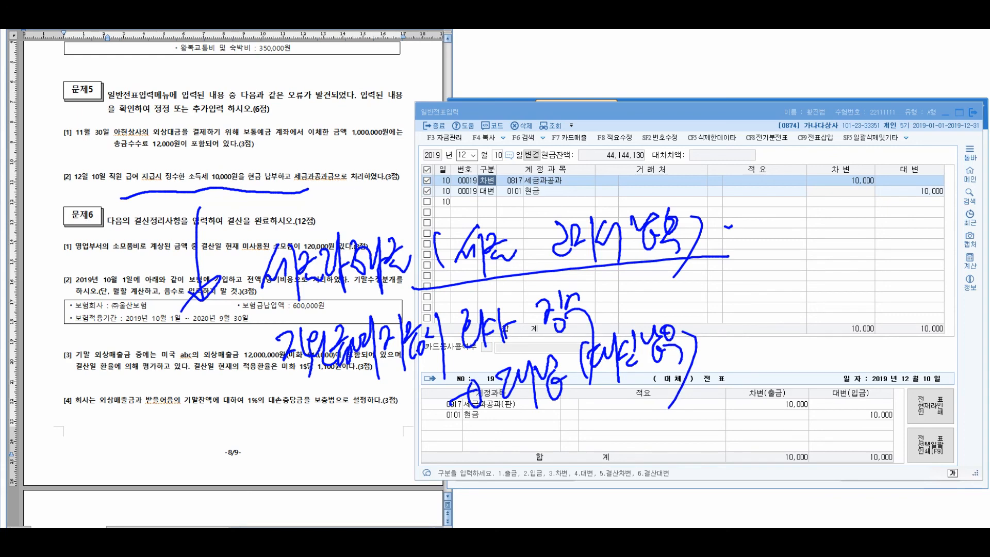
pyautogui.moveTo(742, 306)
pyautogui.mouseDown()
pyautogui.moveTo(734, 332)
pyautogui.moveTo(767, 345)
pyautogui.moveTo(817, 305)
pyautogui.moveTo(822, 321)
pyautogui.mouseUp()
pyautogui.moveTo(836, 300); pyautogui.dragTo(835, 322)
pyautogui.moveTo(854, 275); pyautogui.dragTo(843, 360)
pyautogui.moveTo(869, 316); pyautogui.dragTo(889, 326)
pyautogui.moveTo(827, 232)
pyautogui.mouseDown()
pyautogui.moveTo(652, 147)
pyautogui.moveTo(608, 174)
pyautogui.mouseUp()
pyautogui.moveTo(456, 166); pyautogui.dragTo(442, 176)
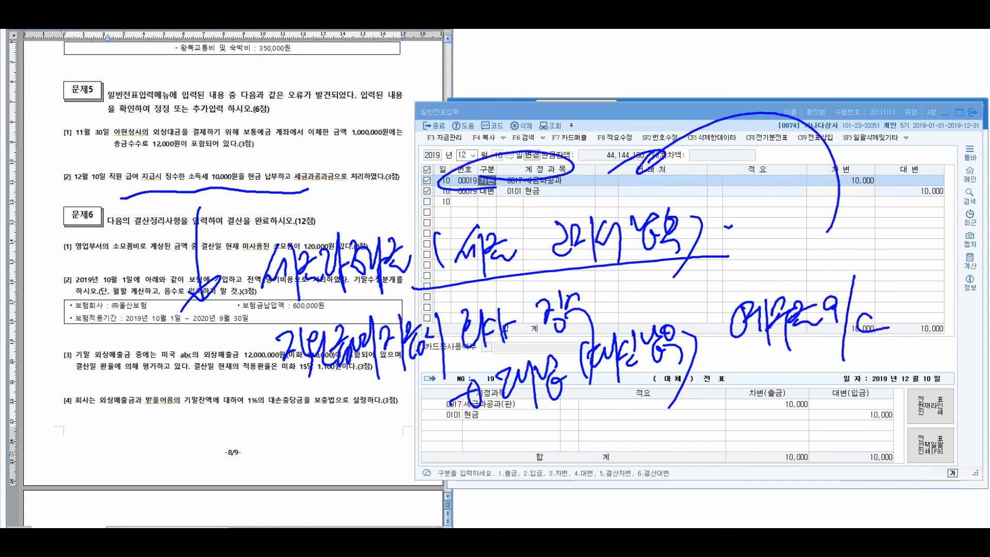
pyautogui.moveTo(461, 103); pyautogui.dragTo(489, 122)
pyautogui.moveTo(499, 82)
pyautogui.mouseDown()
pyautogui.moveTo(501, 130)
pyautogui.moveTo(517, 136)
pyautogui.moveTo(552, 117)
pyautogui.mouseUp()
pyautogui.moveTo(567, 75); pyautogui.dragTo(561, 131)
pyautogui.moveTo(583, 102); pyautogui.dragTo(593, 119)
pyautogui.moveTo(616, 81); pyautogui.dragTo(619, 117)
pyautogui.moveTo(628, 91)
pyautogui.mouseDown()
pyautogui.moveTo(622, 114)
pyautogui.moveTo(638, 120)
pyautogui.mouseUp()
pyautogui.moveTo(647, 85)
pyautogui.mouseDown()
pyautogui.moveTo(670, 112)
pyautogui.moveTo(711, 88)
pyautogui.mouseUp()
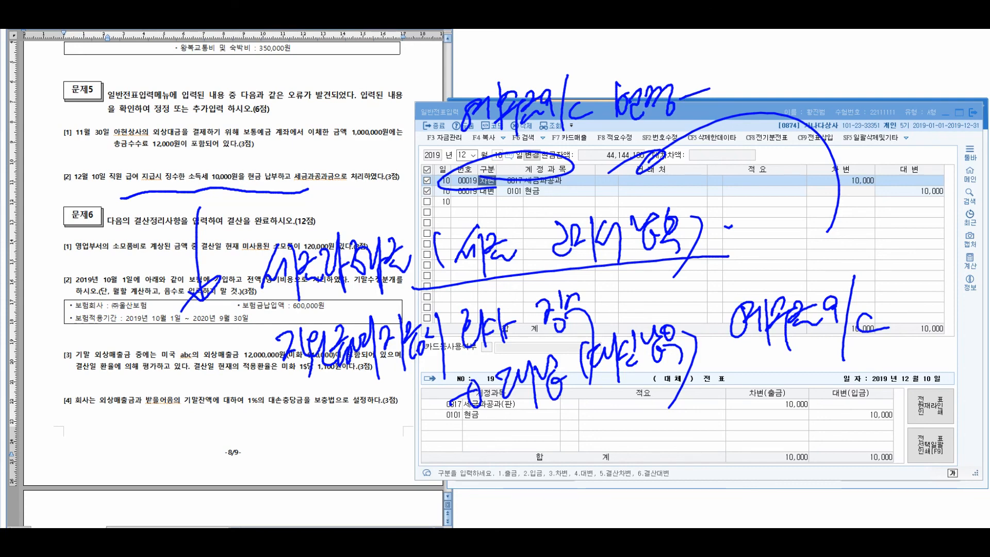
pyautogui.press('Escape')
# Change the account of the December 10 debit line to 0254 예수금
pyautogui.click(510, 180)
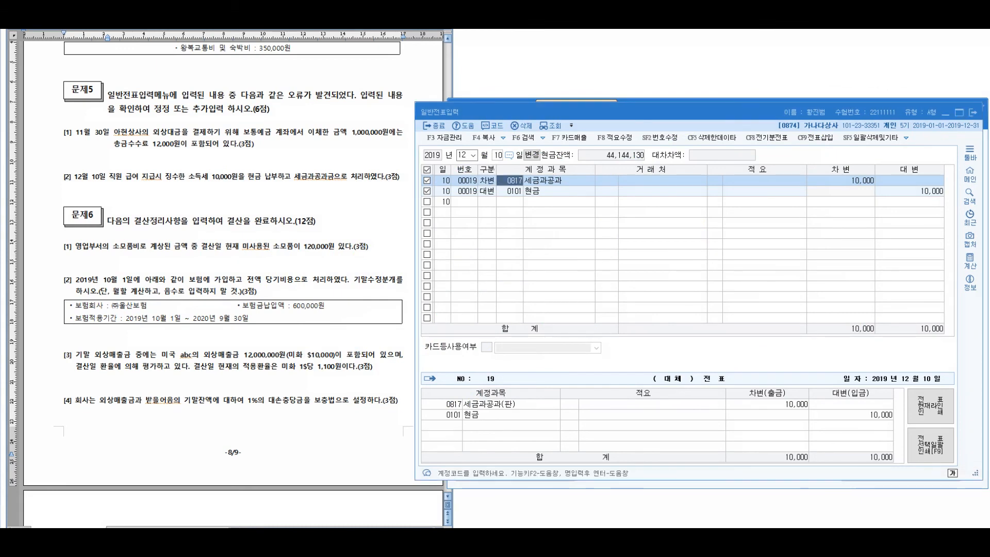
pyautogui.write('254')
pyautogui.press('Return')
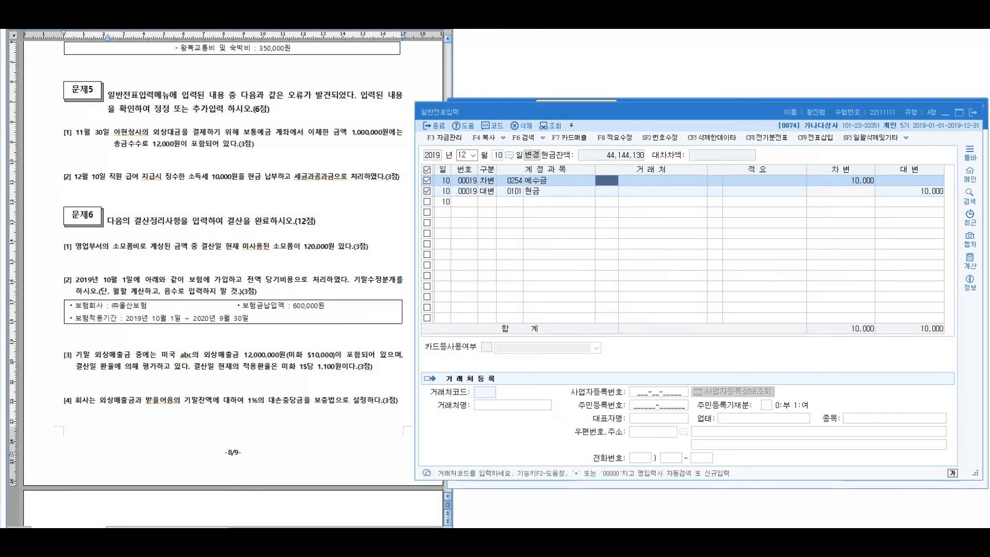